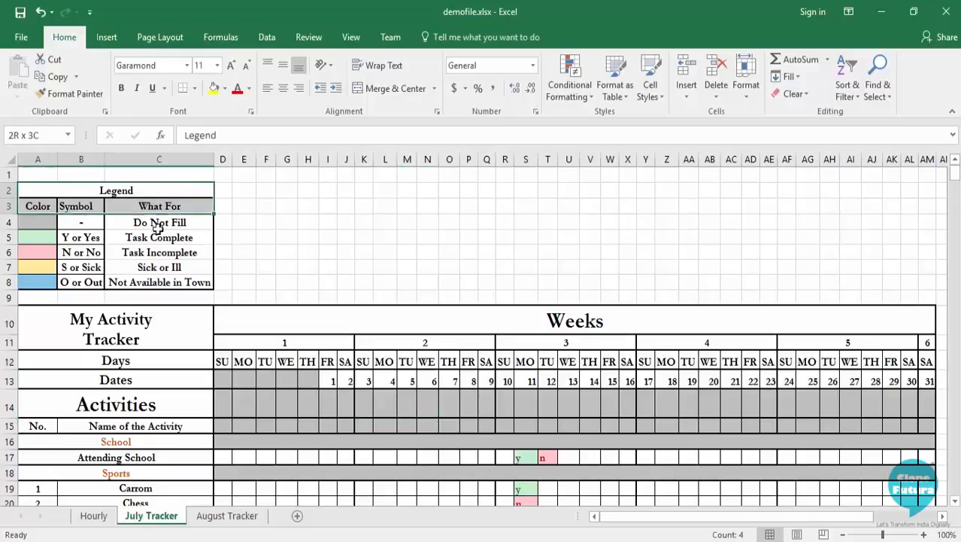
- Switch from demofile.xlsx to the Learning Excel.xlsx workbook and enter the title Legend in cell A3
click(263, 250)
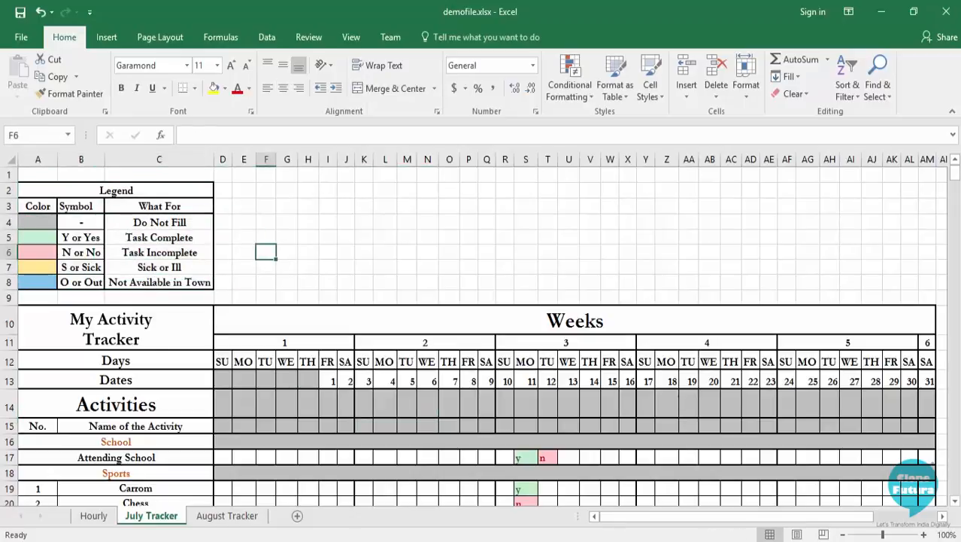
mouse_move(316, 520)
click(311, 498)
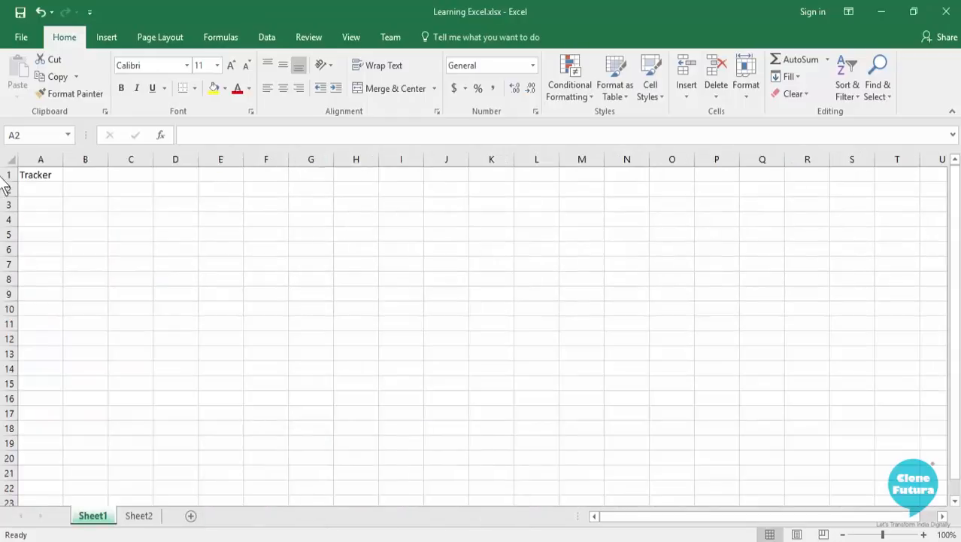
click(47, 208)
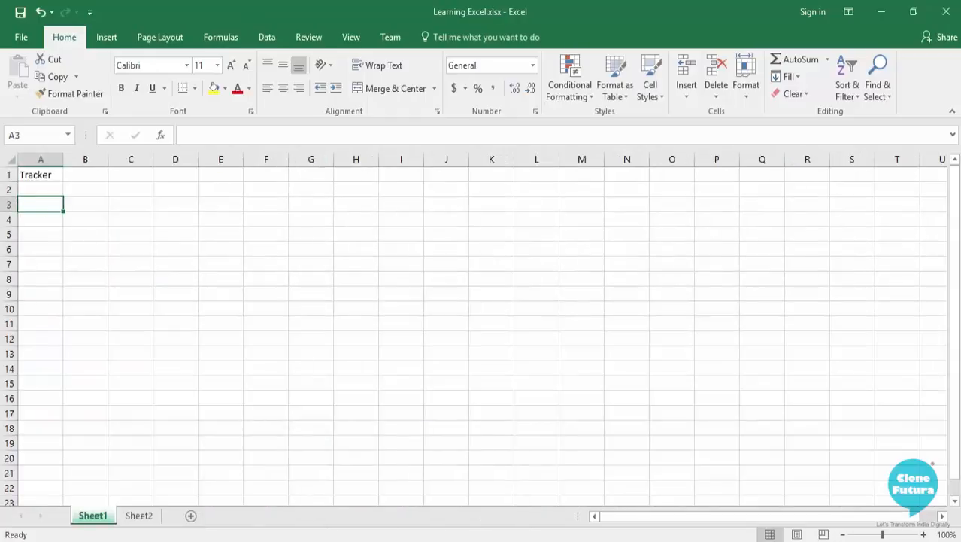
text(Legend)
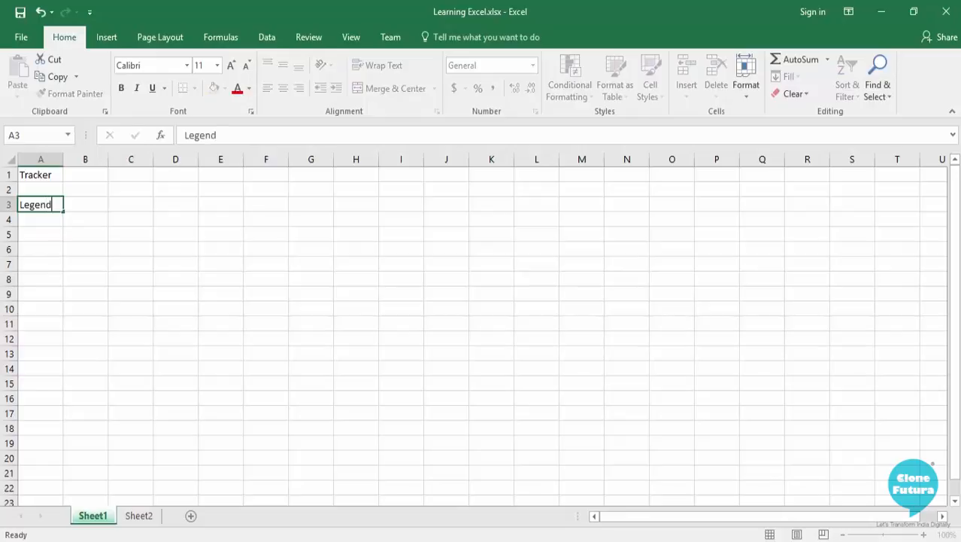
key(Return)
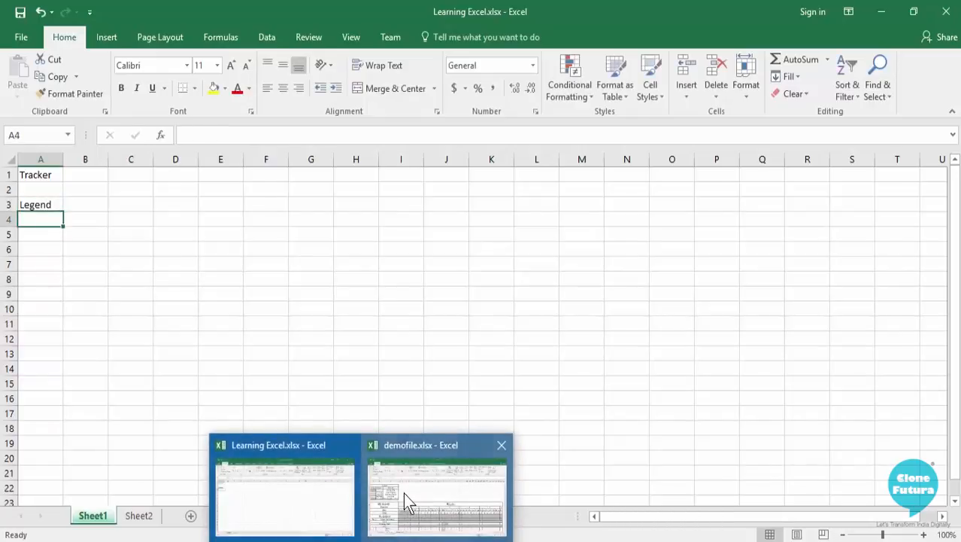
- Check the legend's column headings in demofile.xlsx and enter the heading Color in cell A4 of Learning Excel.xlsx
click(440, 481)
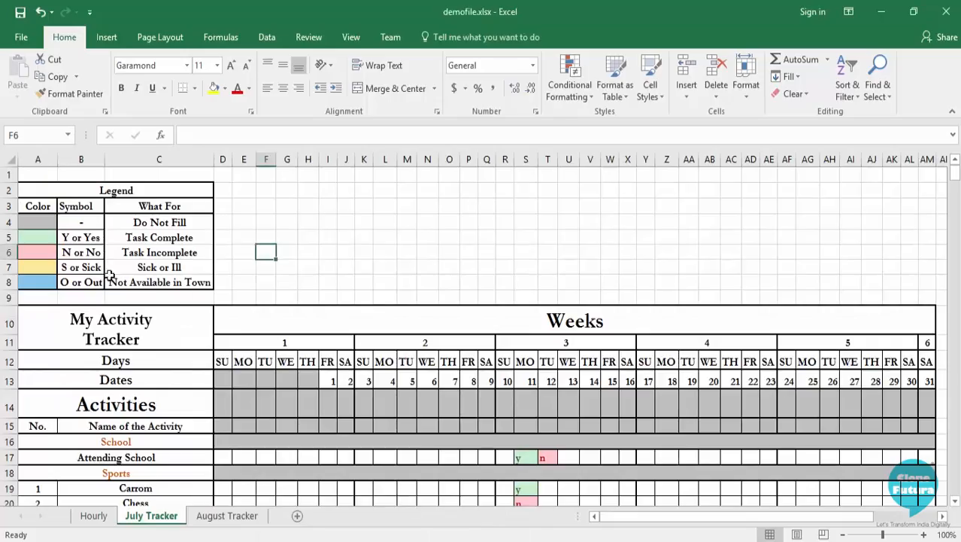
click(30, 206)
click(75, 206)
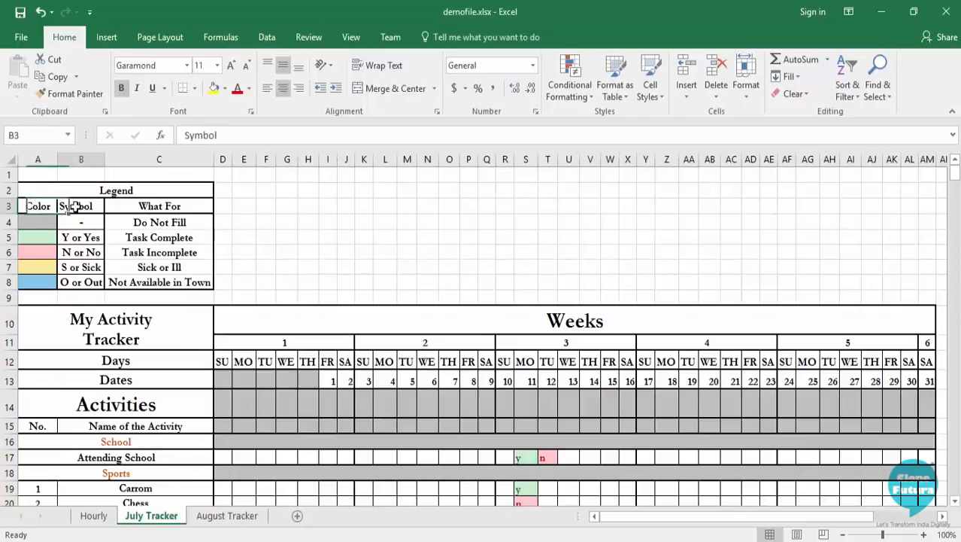
click(163, 207)
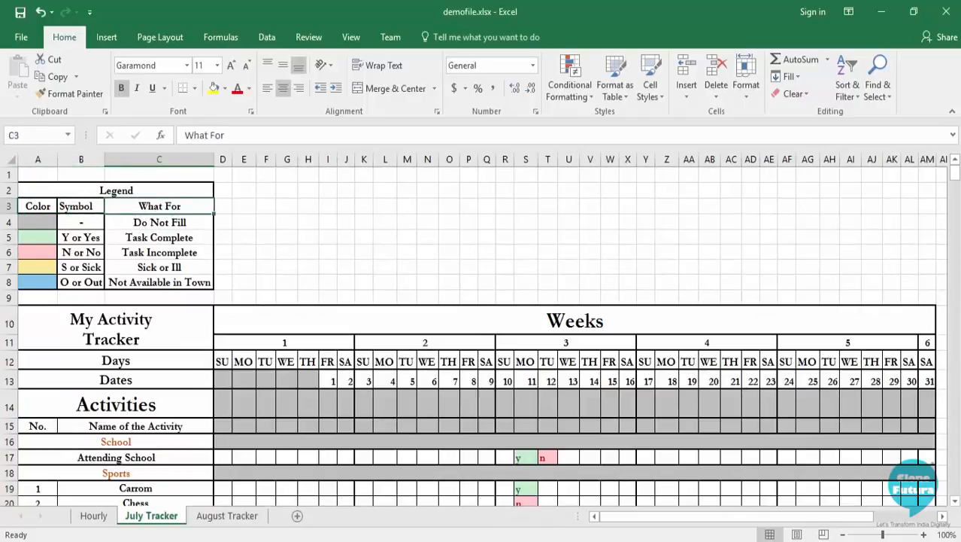
click(303, 502)
click(34, 219)
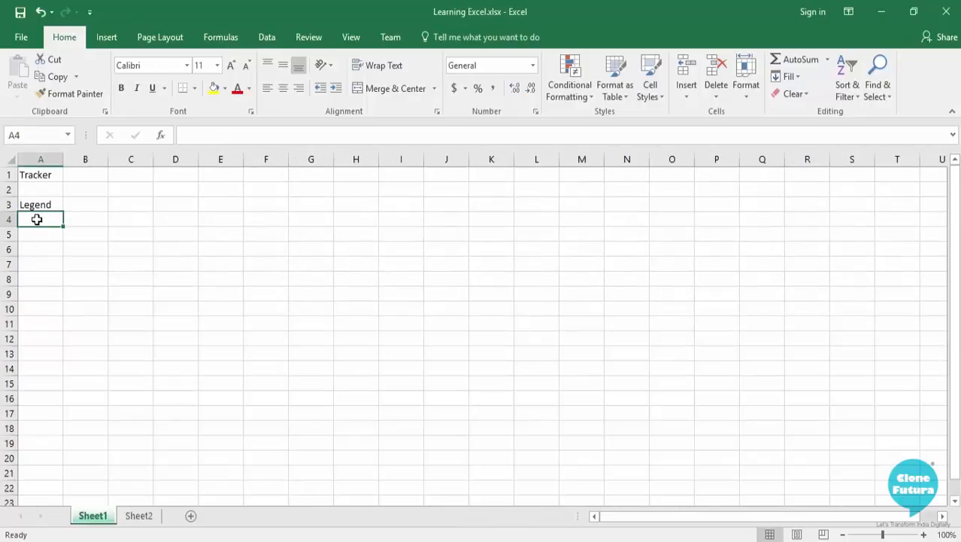
text(Color)
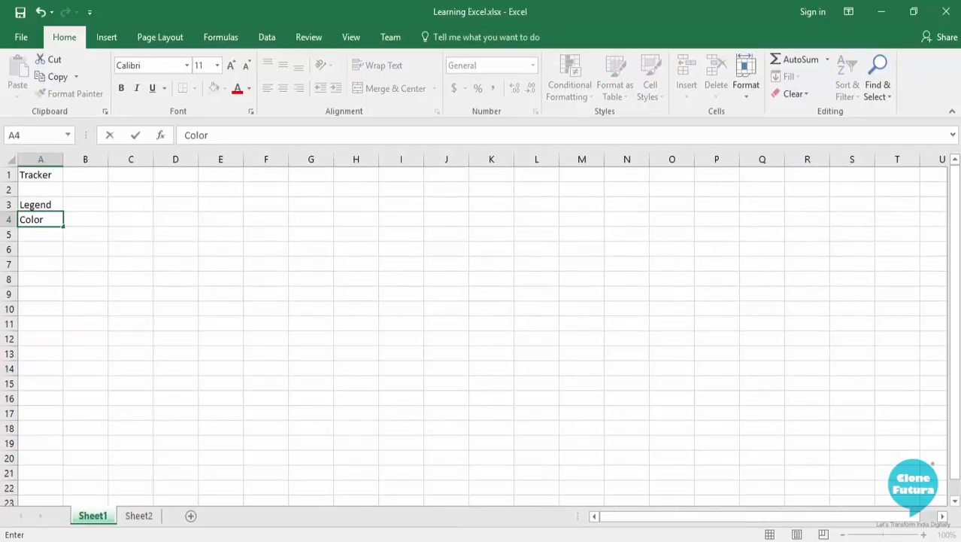
key(ctrl+Return)
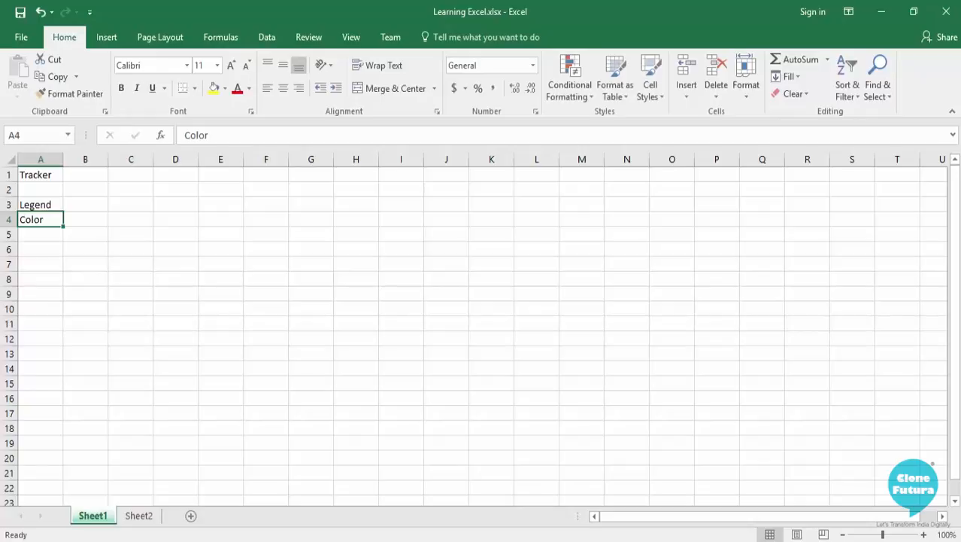
- Enter the legend headings Symbol/Text in cell B4 and What For in cell C4
click(85, 219)
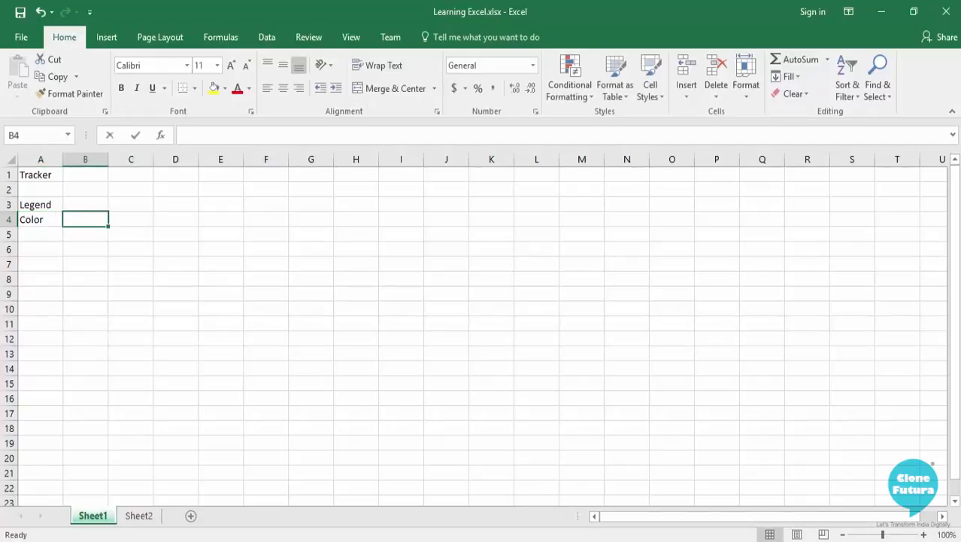
text(Symbol)
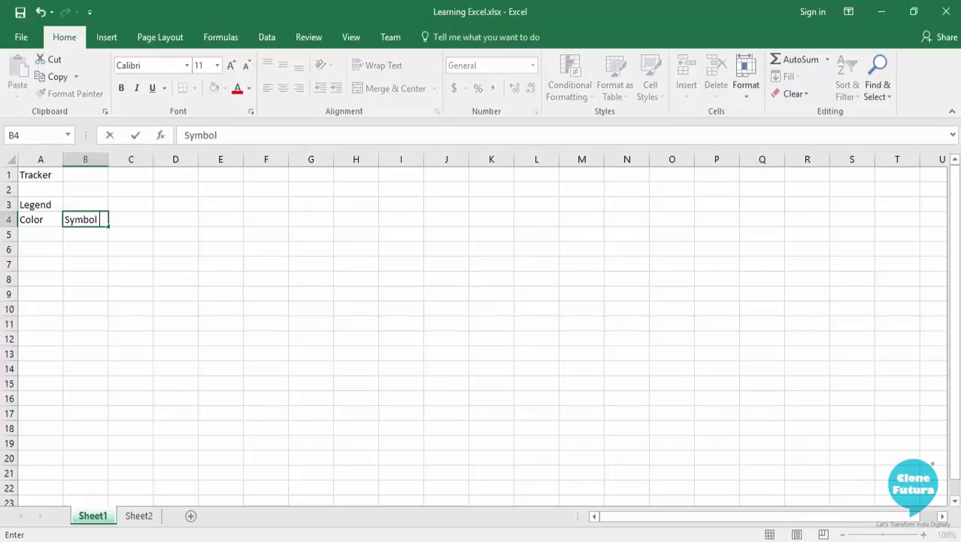
text( O)
key(BackSpace)
key(BackSpace)
text(/Text)
click(109, 219)
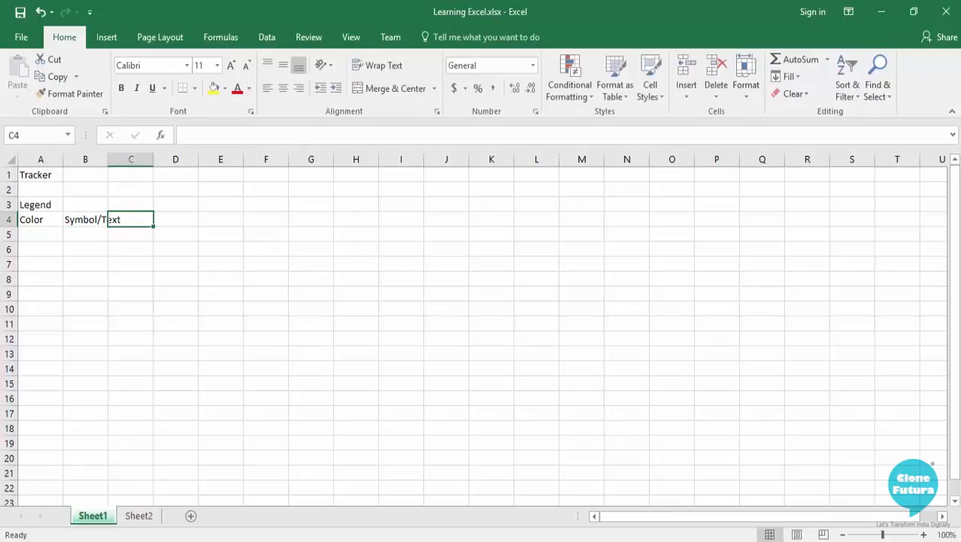
text(What For)
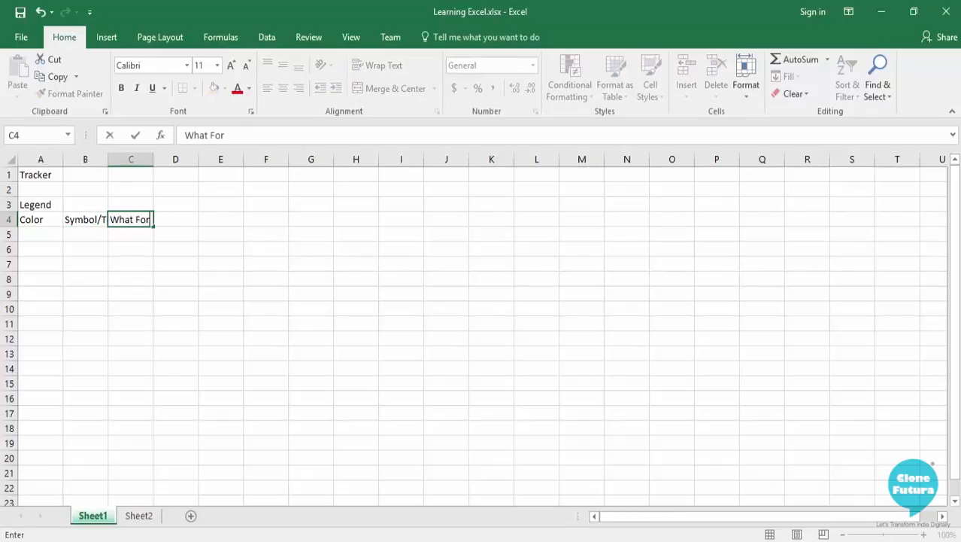
key(Return)
- Consult the symbols in the demofile.xlsx legend and enter a hyphen in cell B5 of Learning Excel.xlsx
key(Left)
key(Left)
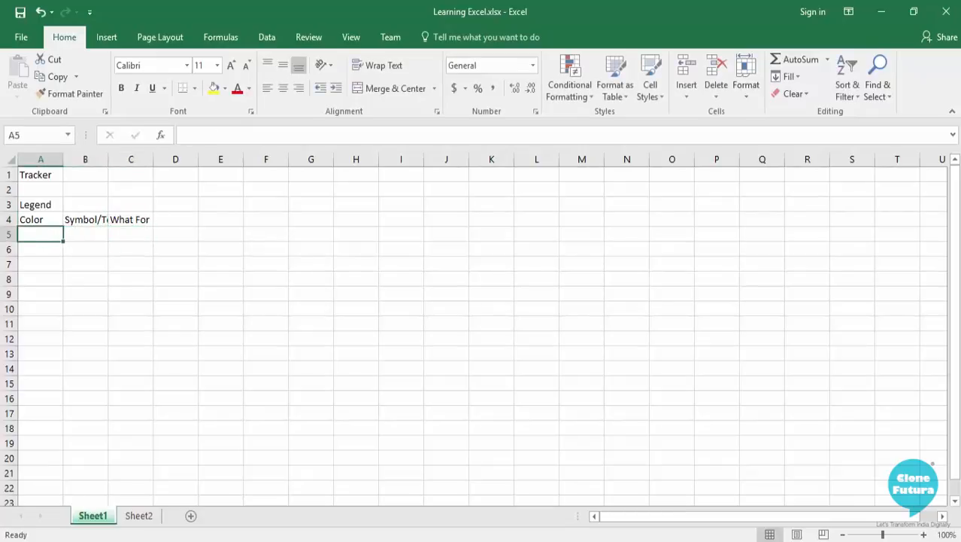
key(Right)
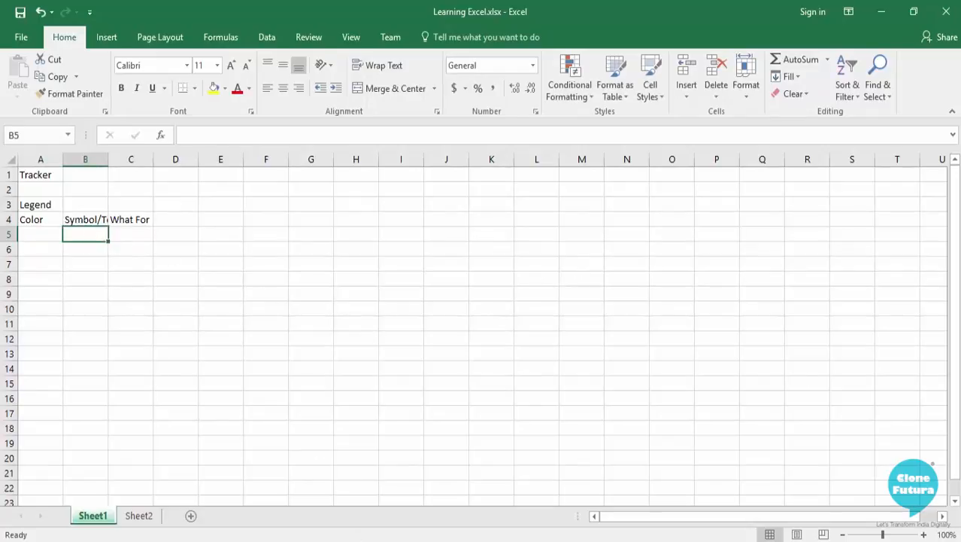
mouse_move(360, 541)
click(388, 497)
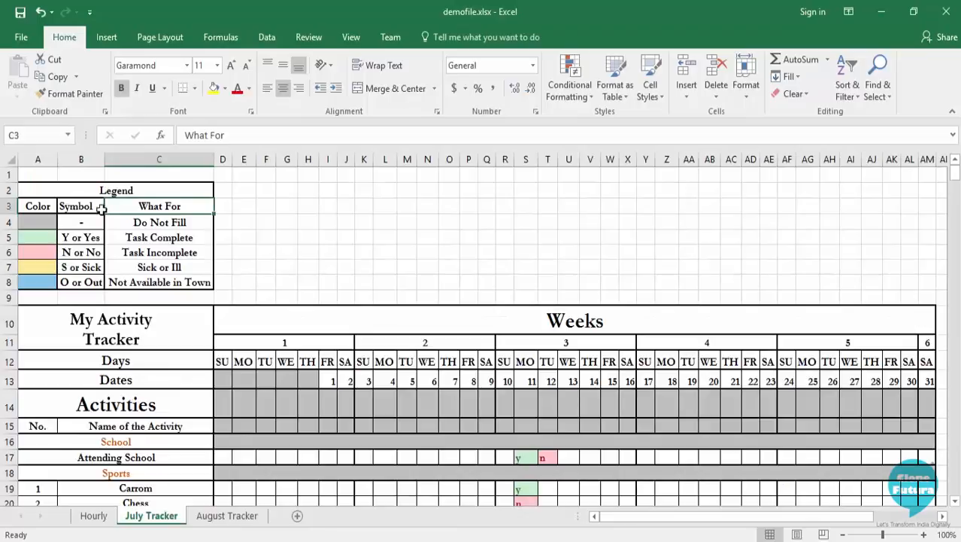
mouse_move(365, 541)
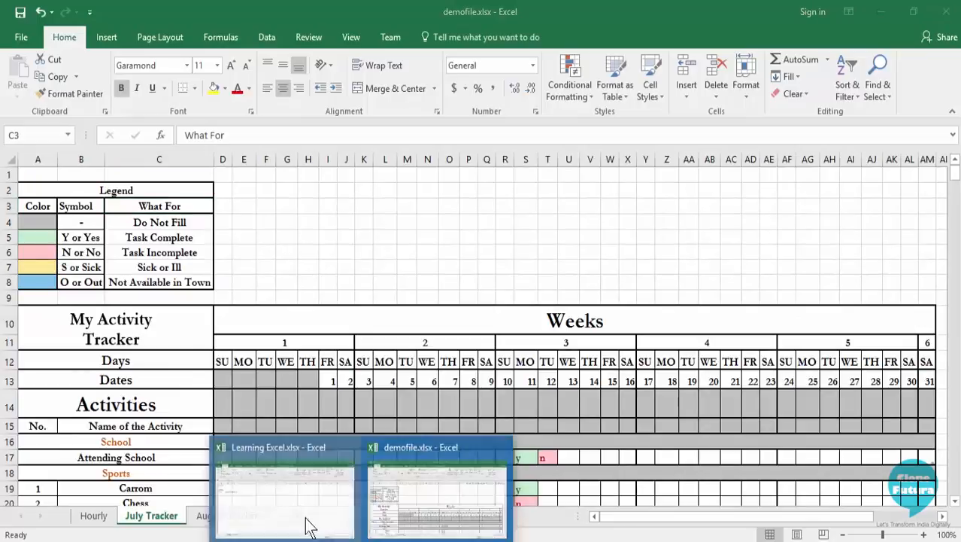
click(307, 520)
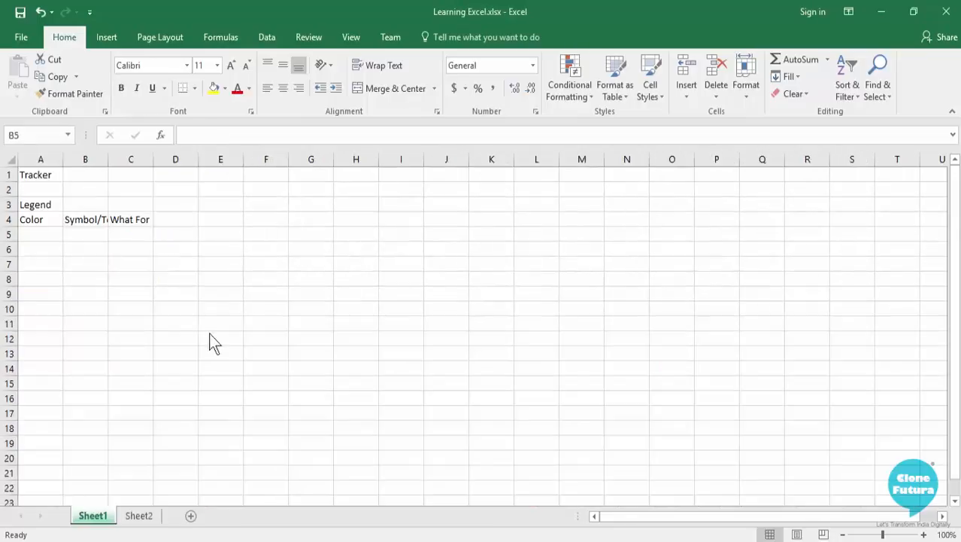
double_click(87, 233)
key(Return)
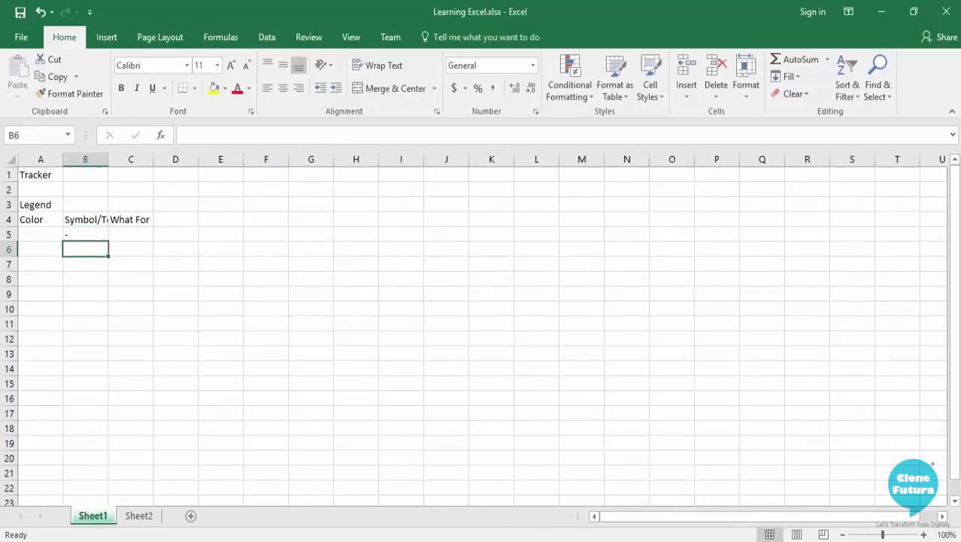
- Fill cells B6 to B8 with the symbols Y or Yes, N or No, and S or Sick
text(Y or)
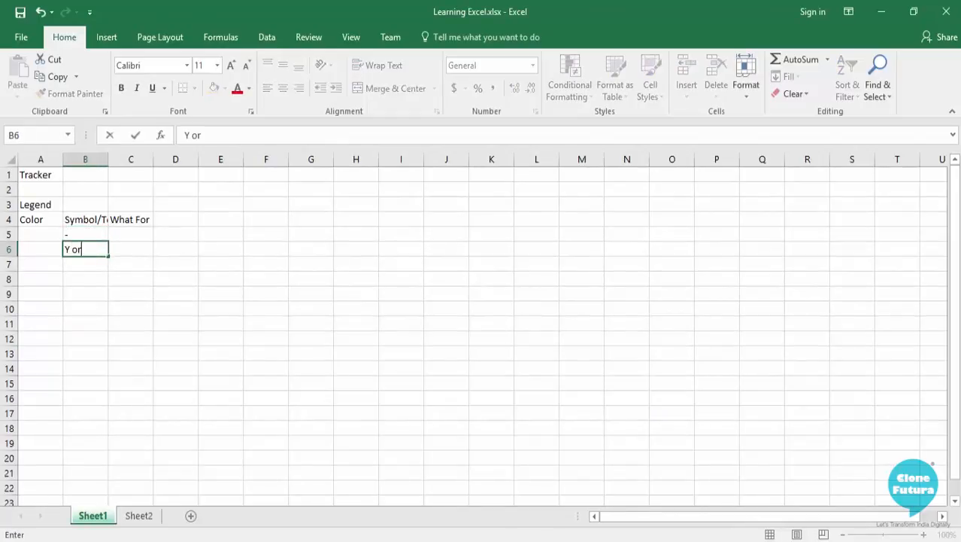
text( Yes)
key(Return)
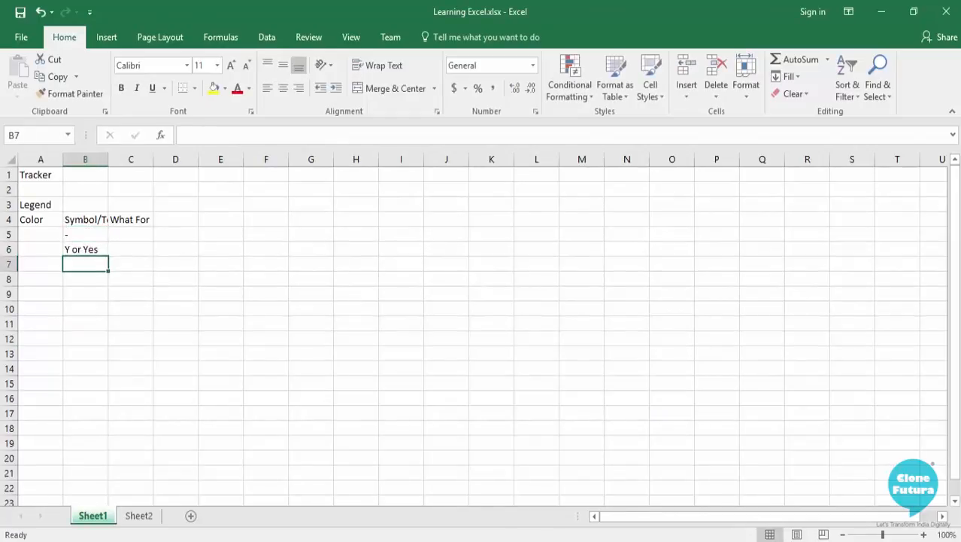
text(N or No)
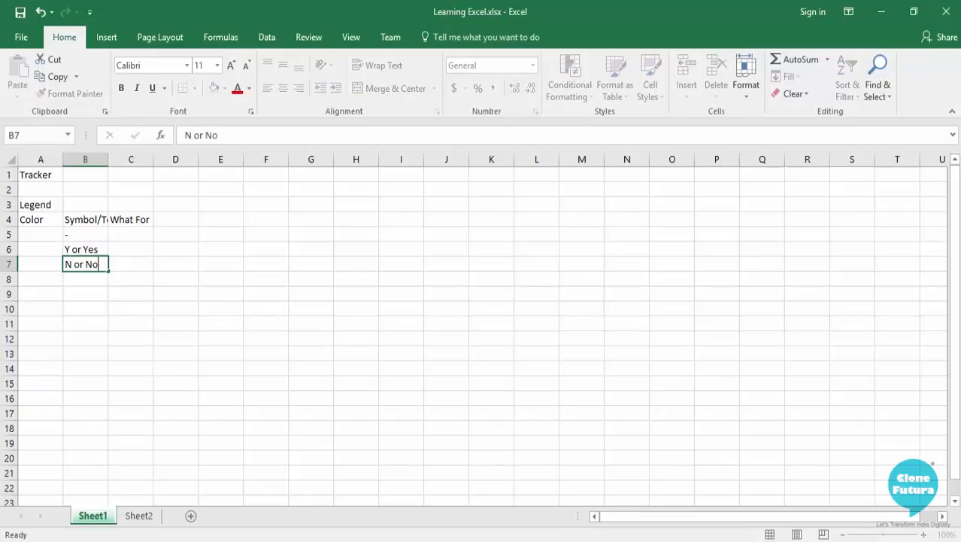
key(Return)
text(S)
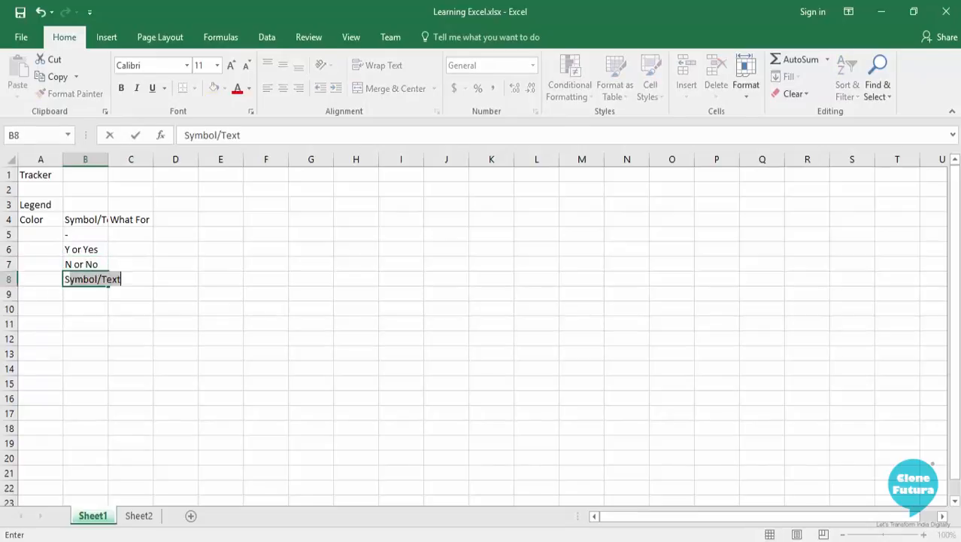
key(BackSpace)
text(or Sick)
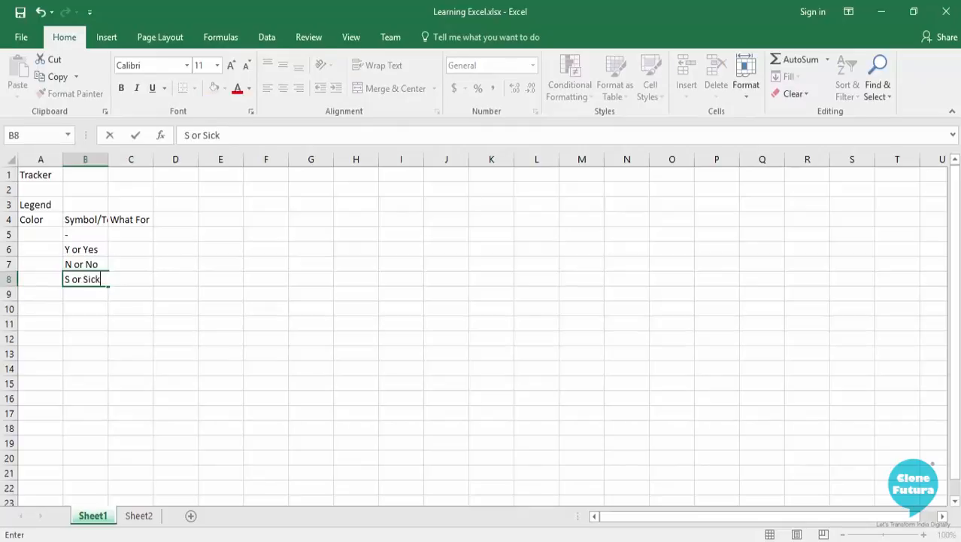
key(Return)
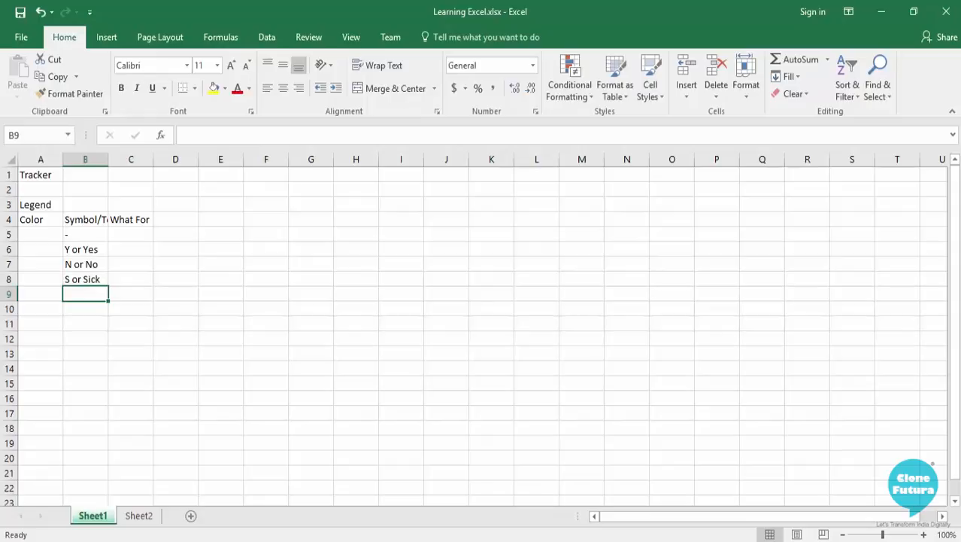
- Enter Task/ Activity Complete in cell C6 as the meaning of Y or Yes
key(Right)
key(Up)
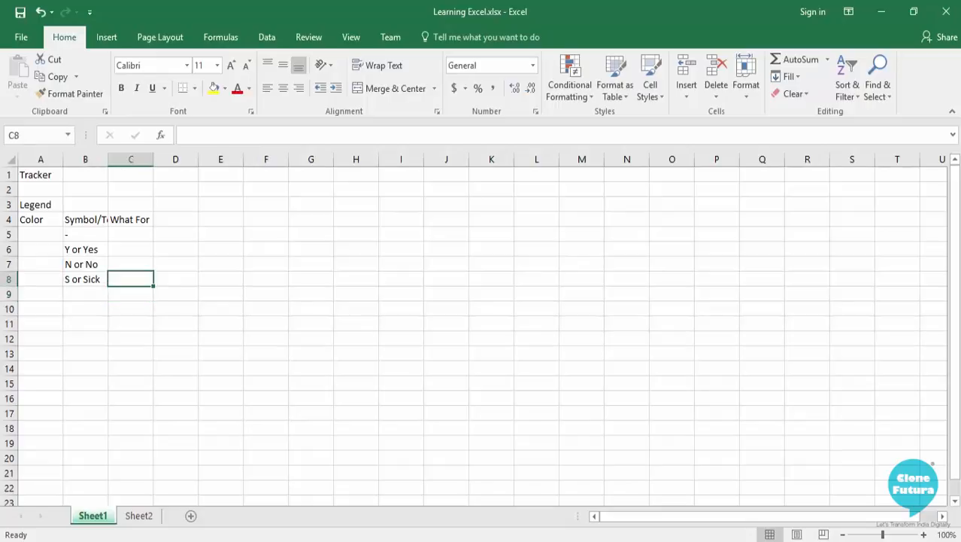
key(Up)
key(Up)
text(Task A)
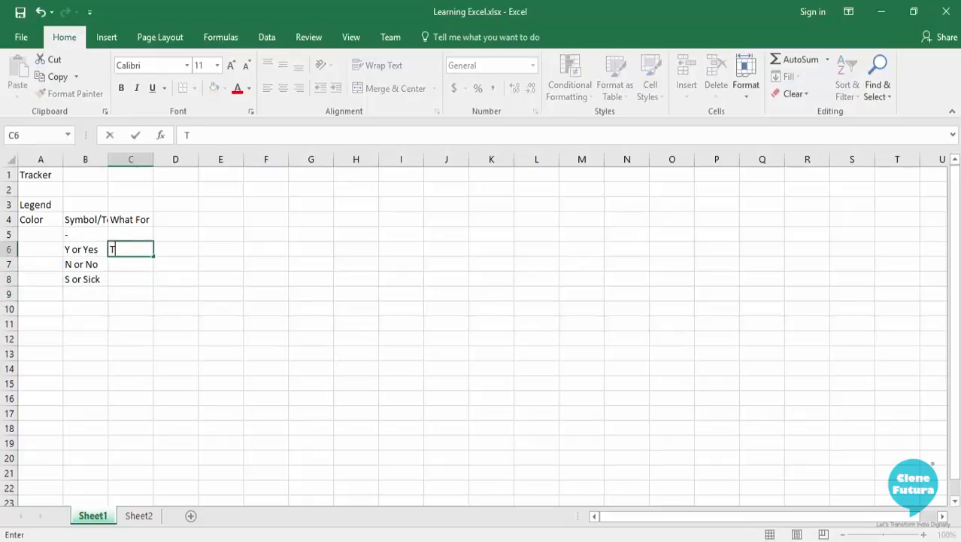
key(BackSpace)
key(BackSpace)
text(/ Activity Complete)
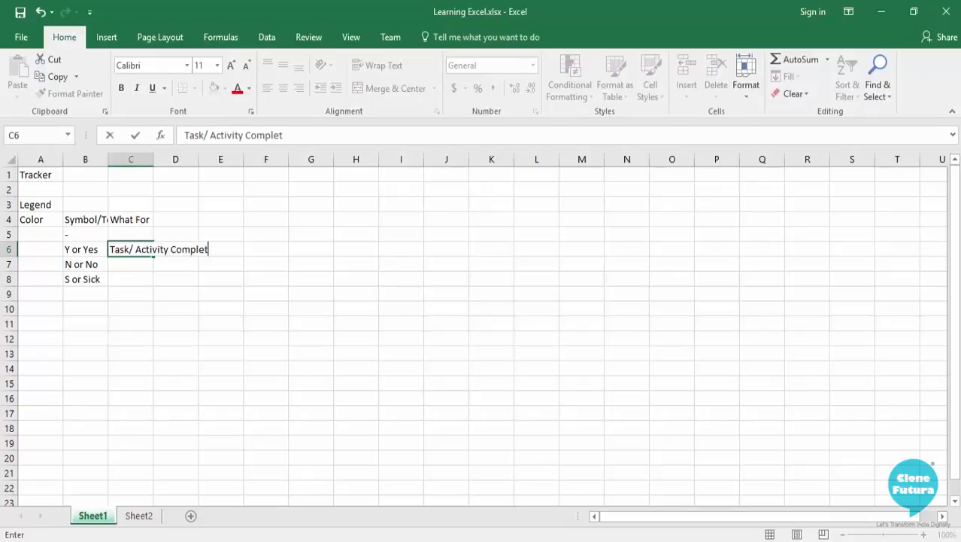
key(Return)
- Fill cell C7 with the text Task/ Activity Complete, using the autocomplete suggestion
text(Task)
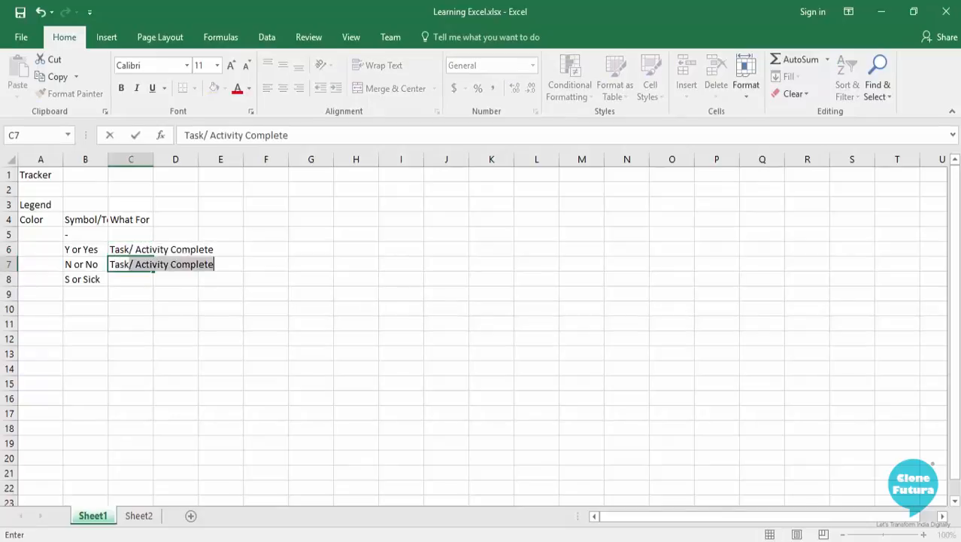
text(/ A)
key(BackSpace)
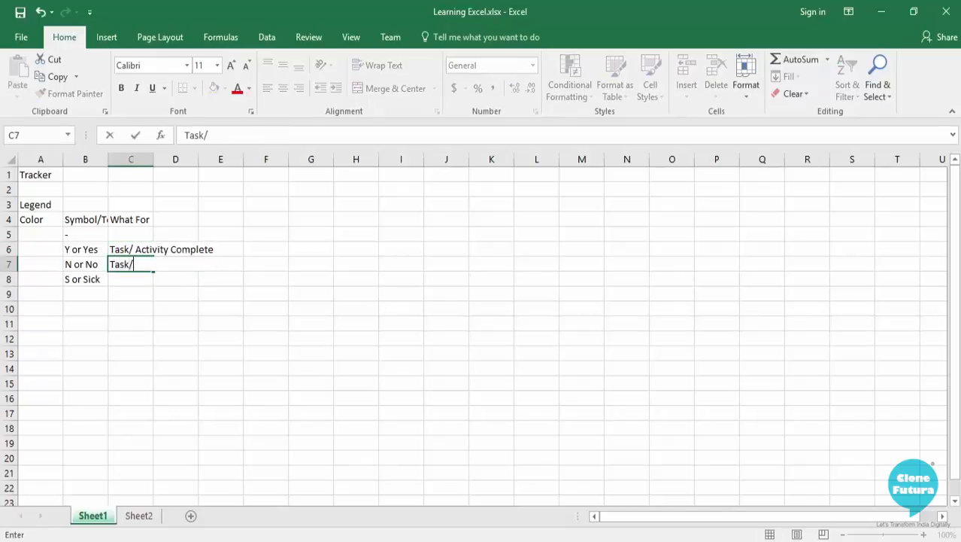
key(BackSpace)
text(/)
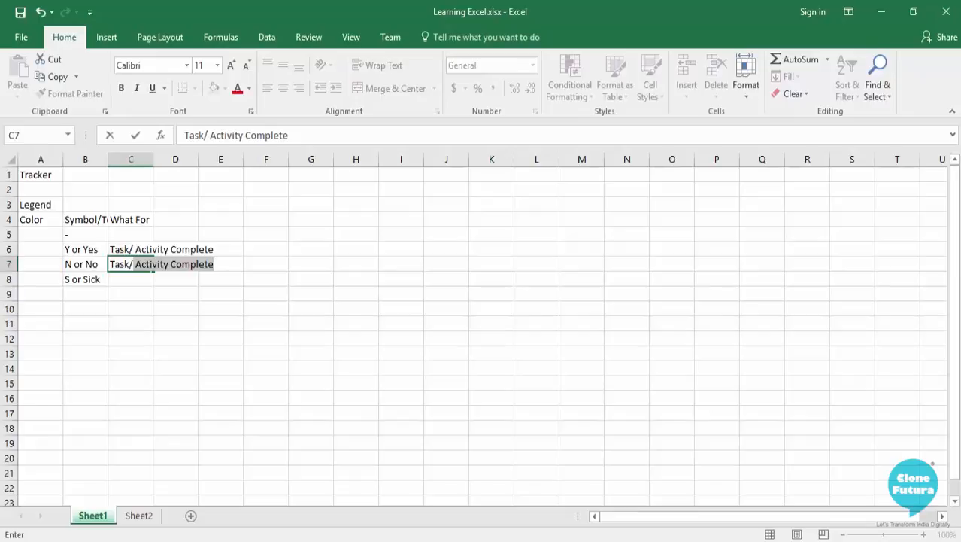
key(Return)
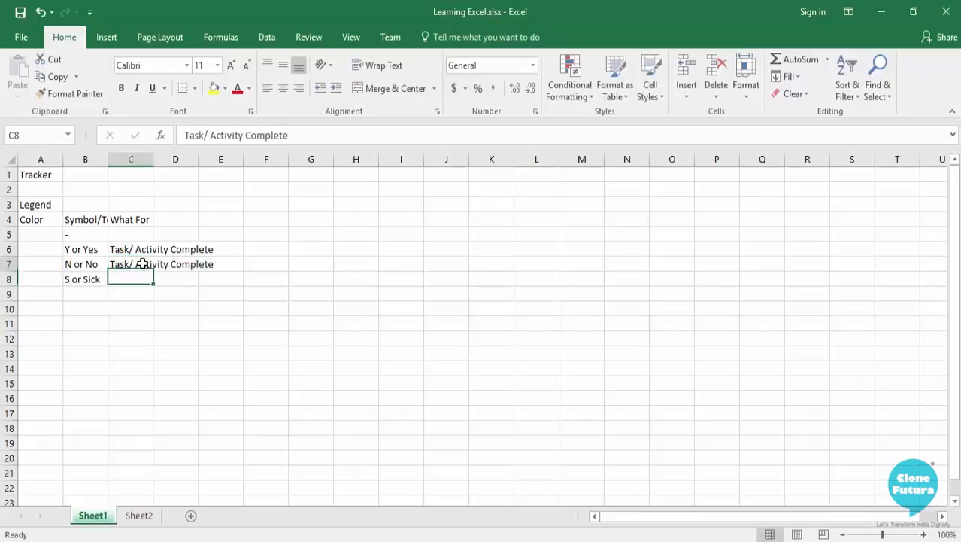
- Change the text in cell C7 to Task/ Activity Not Complete and enter Fell Sick in cell C8
click(142, 264)
double_click(141, 264)
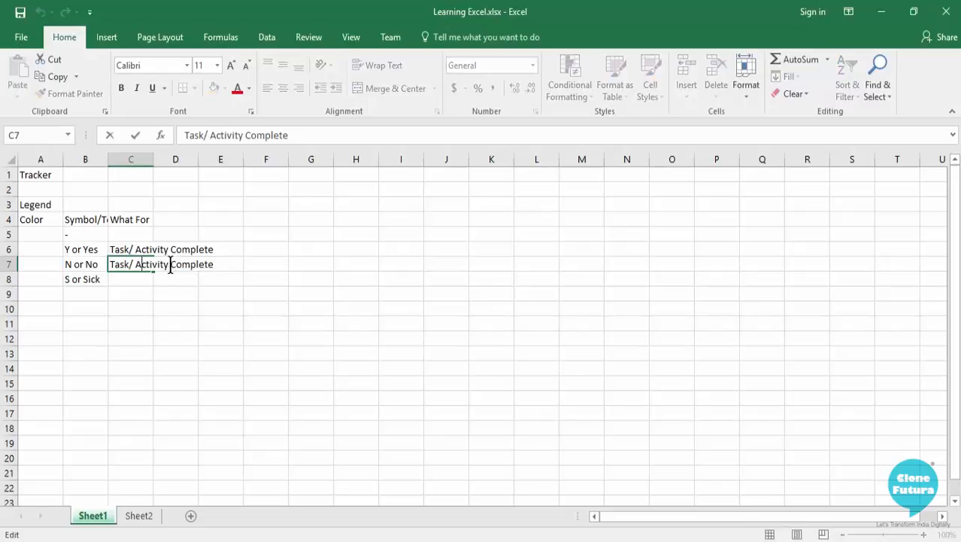
click(170, 264)
text(No)
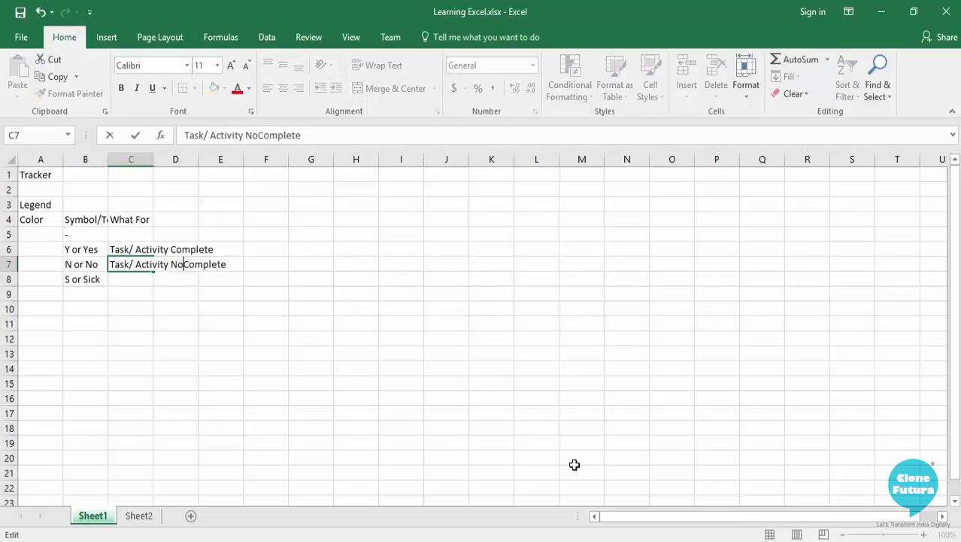
text(t)
key(Return)
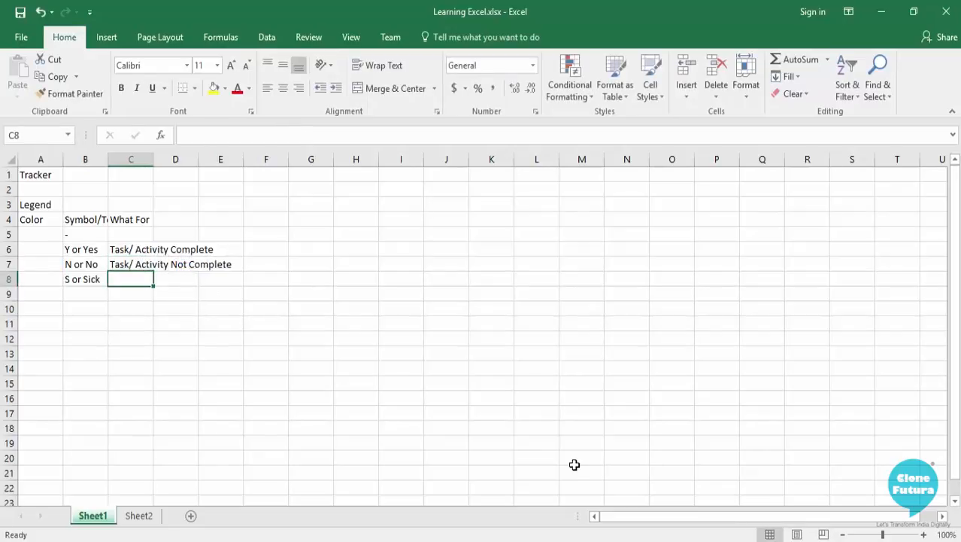
text(Fell Sick)
key(Return)
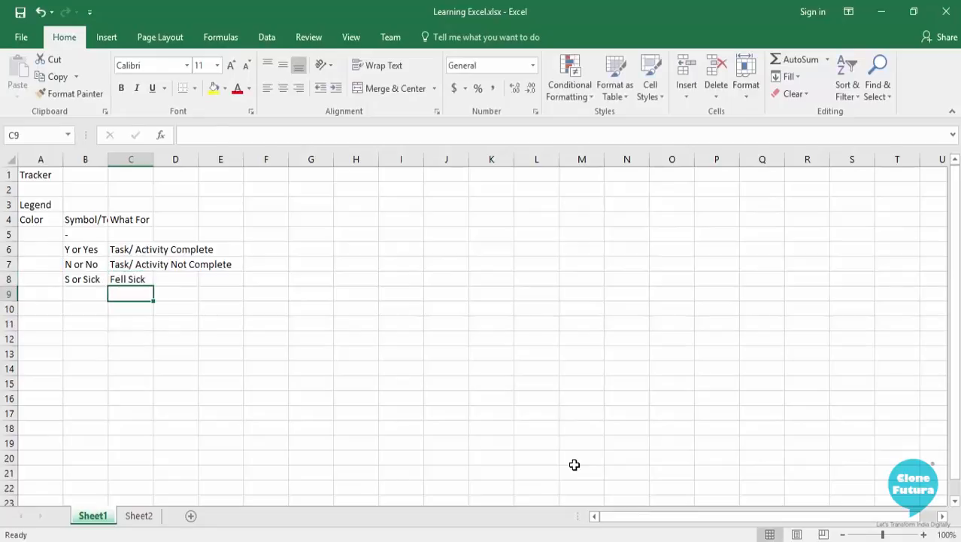
- Examine the legend's layout and formatting in demofile.xlsx and return to Learning Excel.xlsx
click(363, 540)
click(283, 485)
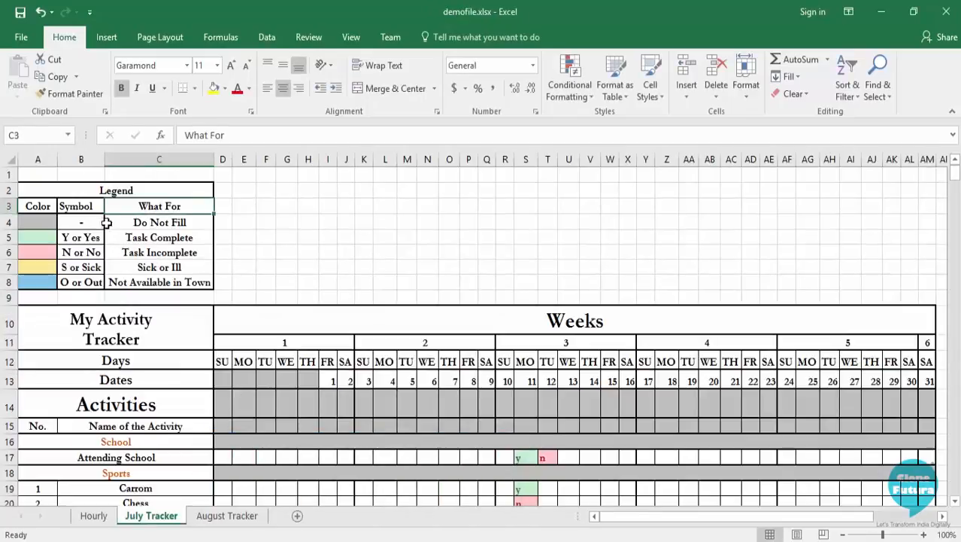
click(45, 190)
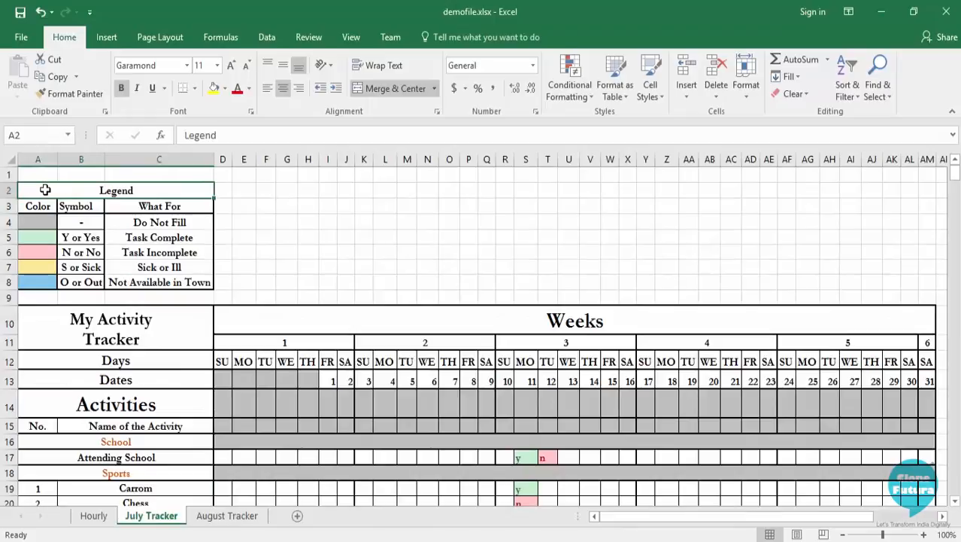
drag(45, 190, 188, 299)
click(244, 252)
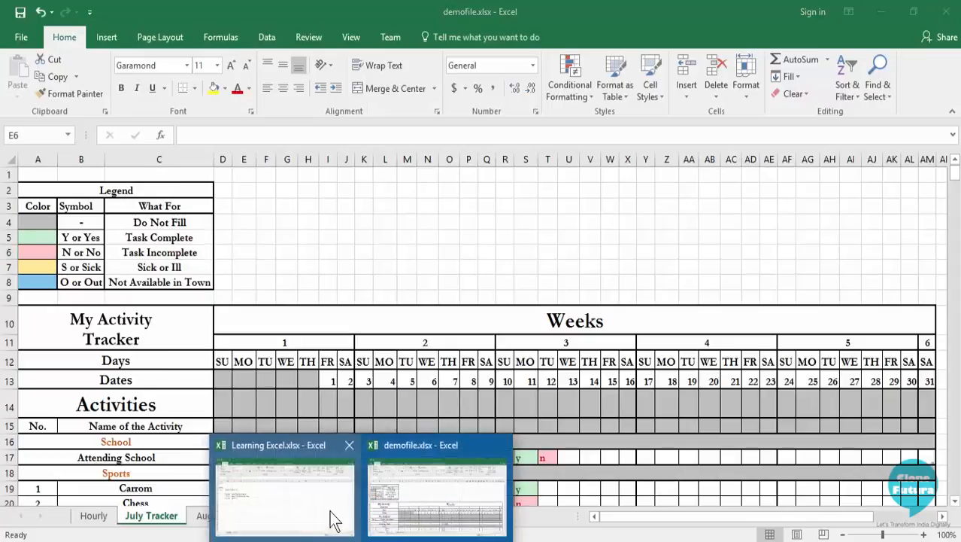
click(149, 307)
click(289, 286)
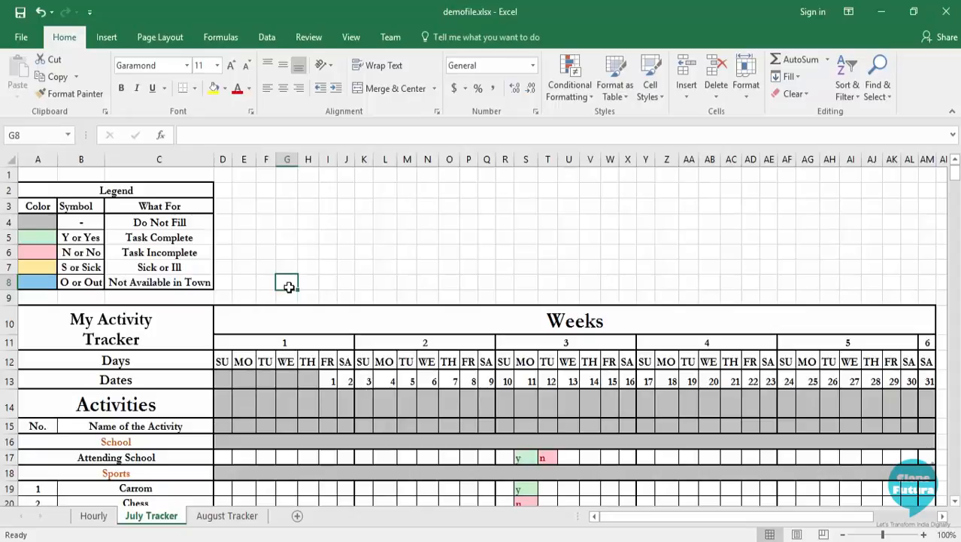
click(317, 509)
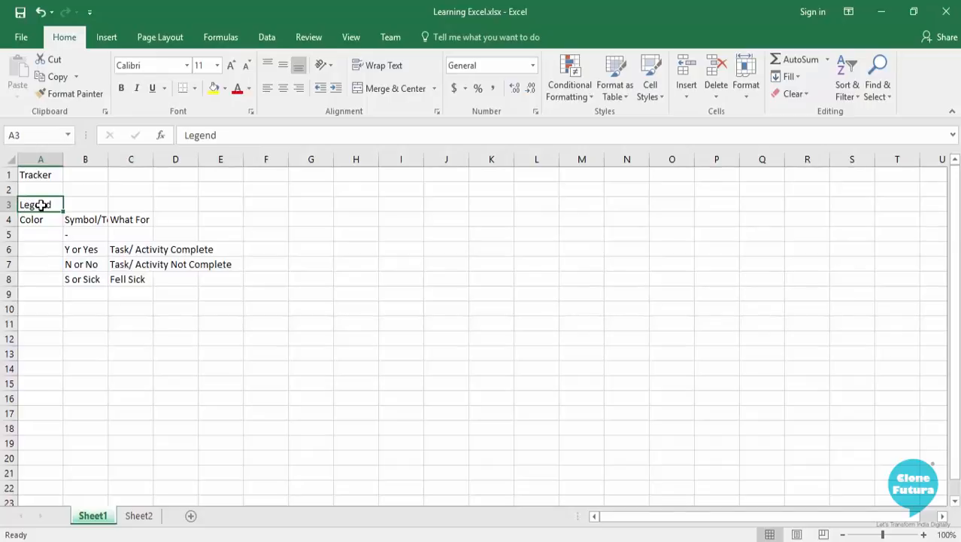
- Make the Legend heading in cell A3 bold
click(123, 89)
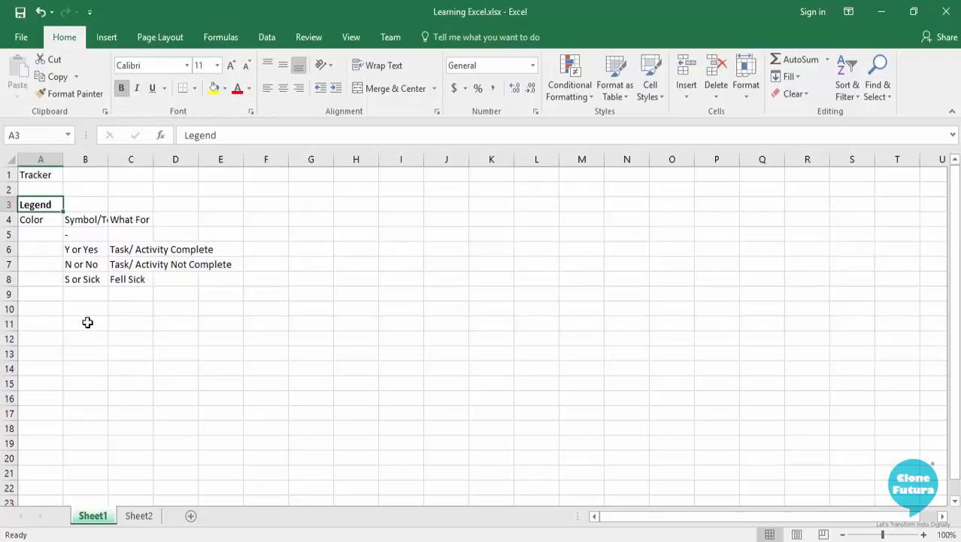
click(86, 262)
click(36, 207)
click(46, 220)
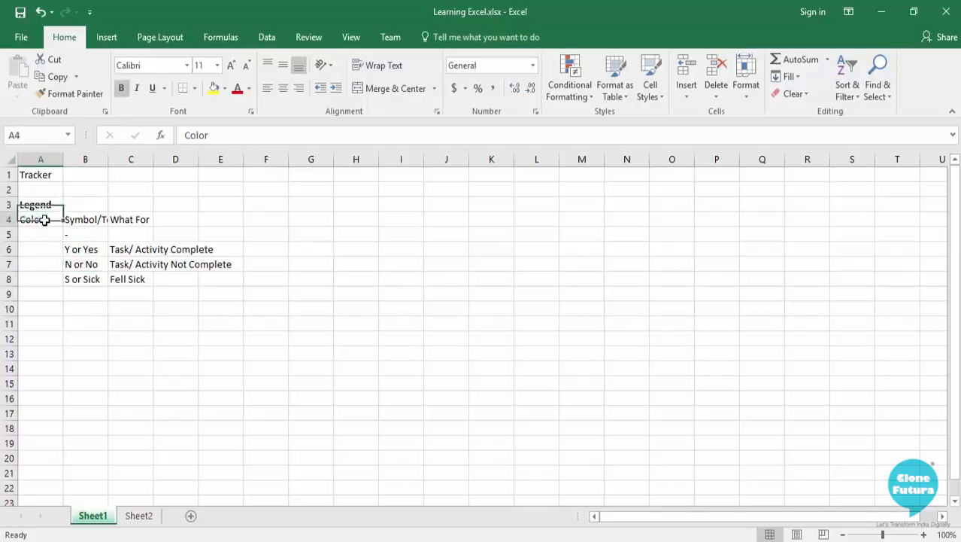
click(84, 222)
click(133, 221)
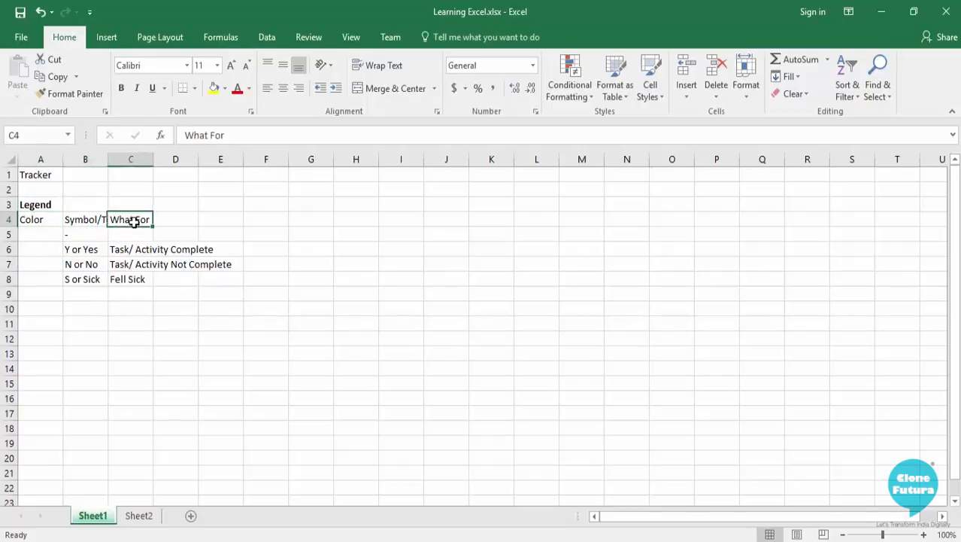
click(73, 248)
click(48, 220)
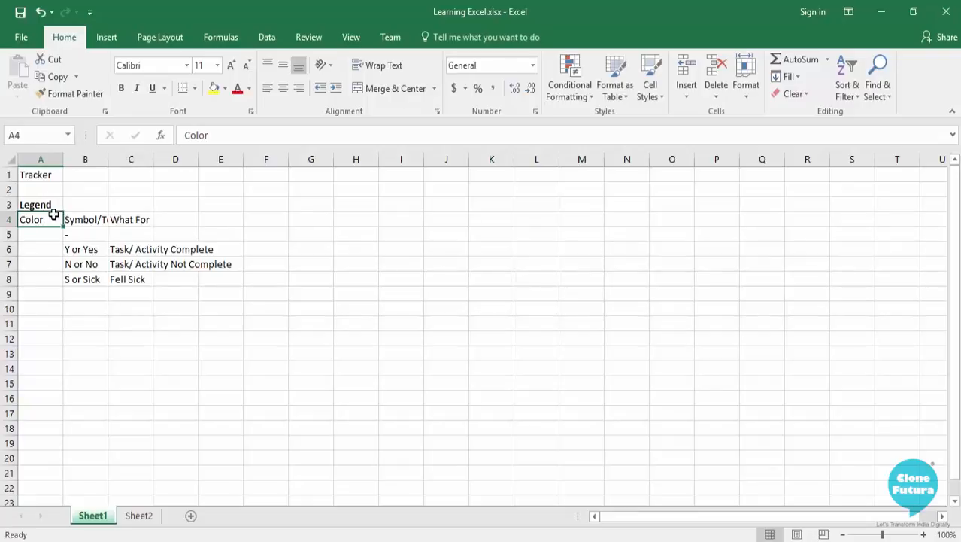
click(40, 205)
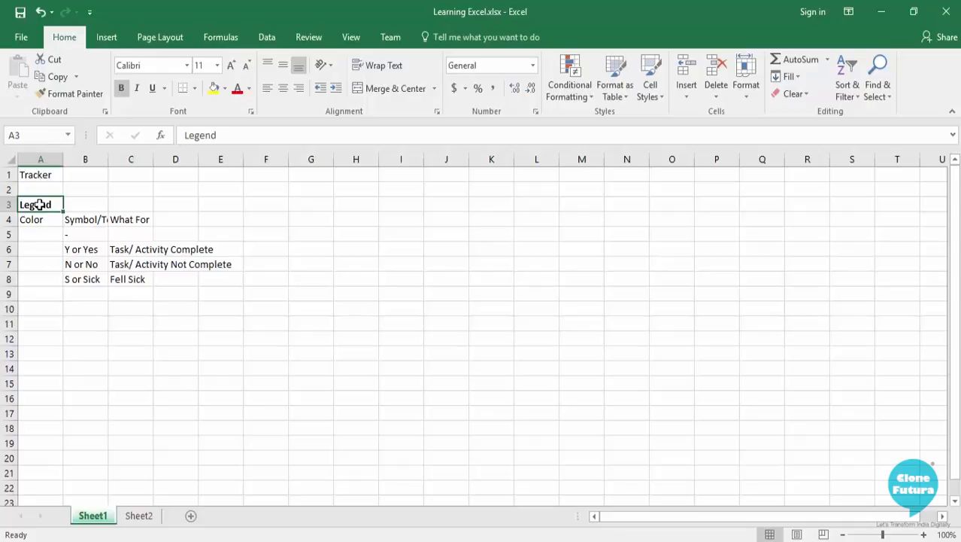
- Apply bold to the whole range A3:E9 and remove it again
drag(51, 202, 210, 286)
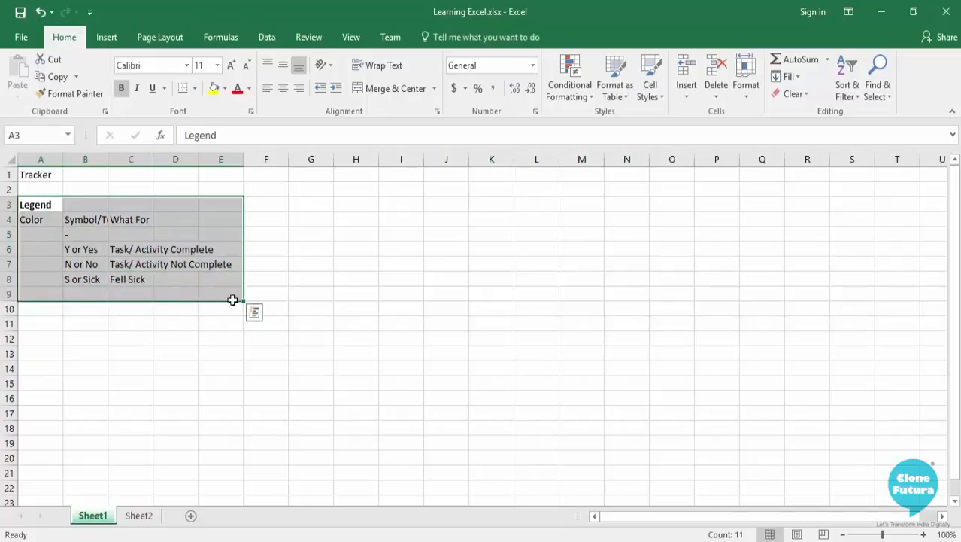
click(122, 88)
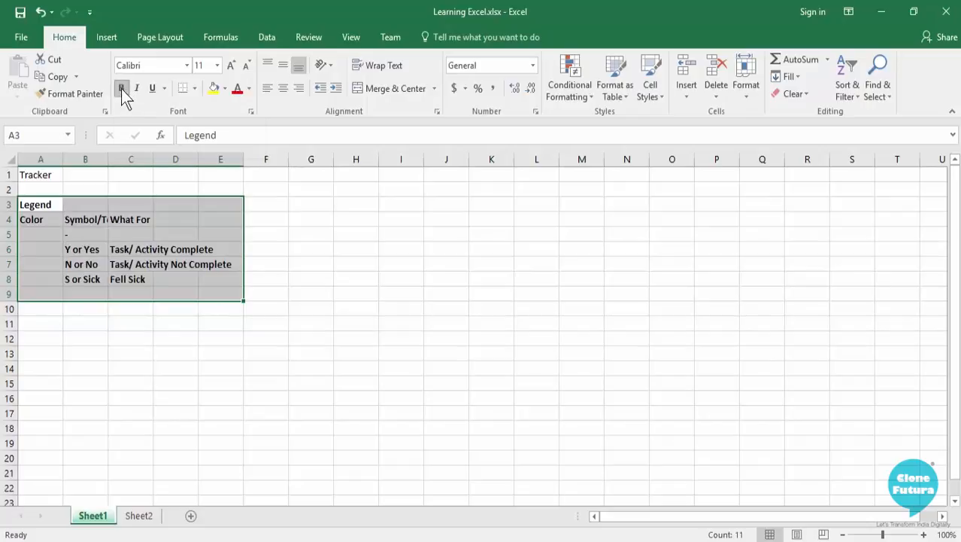
click(122, 88)
drag(95, 370, 54, 331)
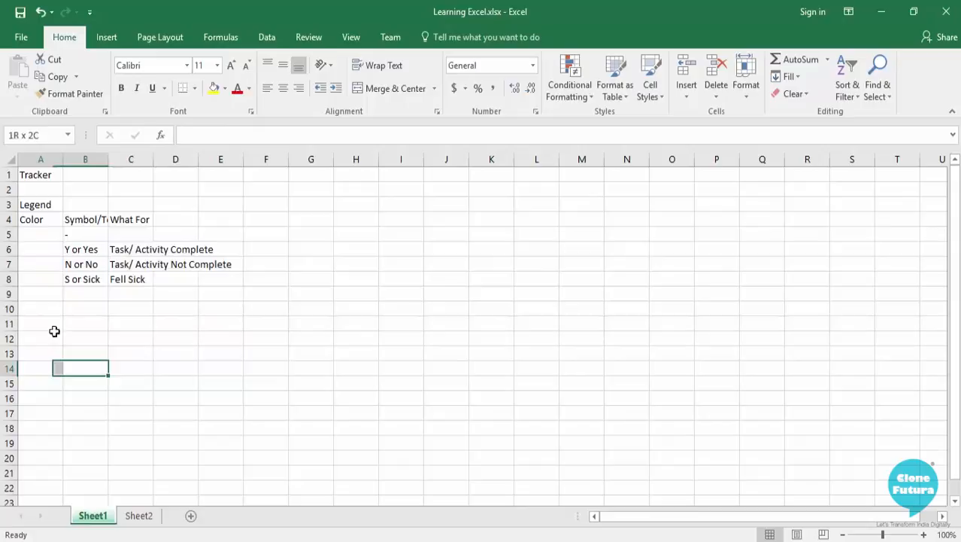
- Select the legend range A3:E8 by extending the selection cell by cell from A3
click(43, 204)
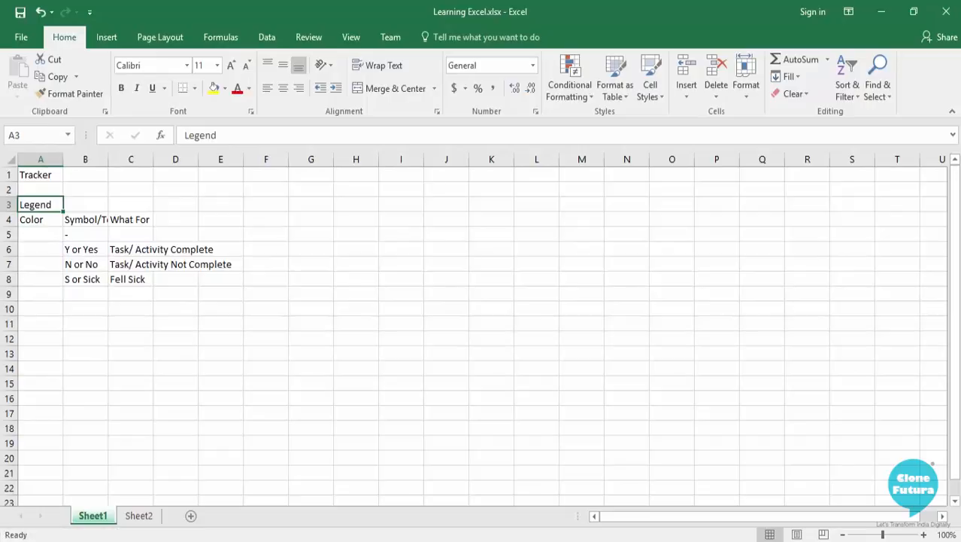
key(shift+Right)
key(shift+Right)
key(shift+Right)
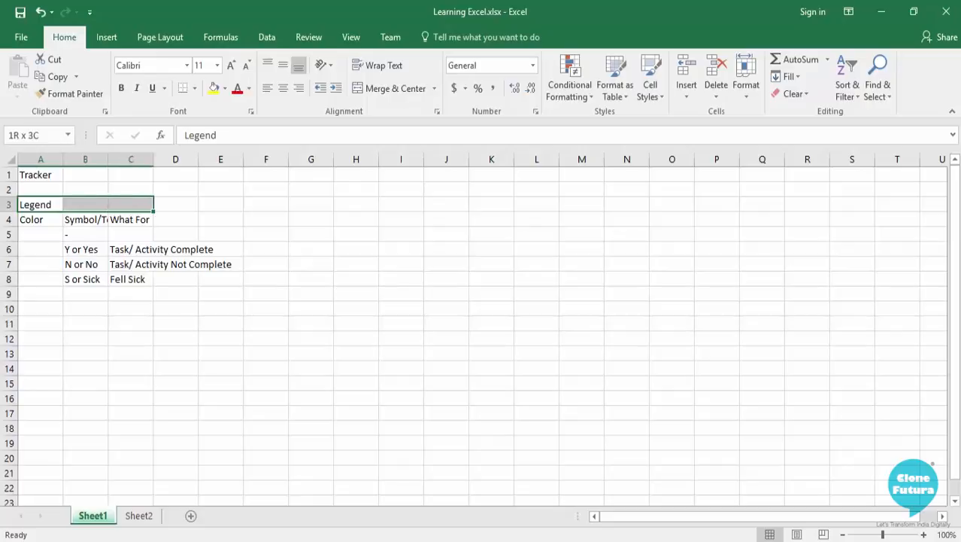
key(shift+Right)
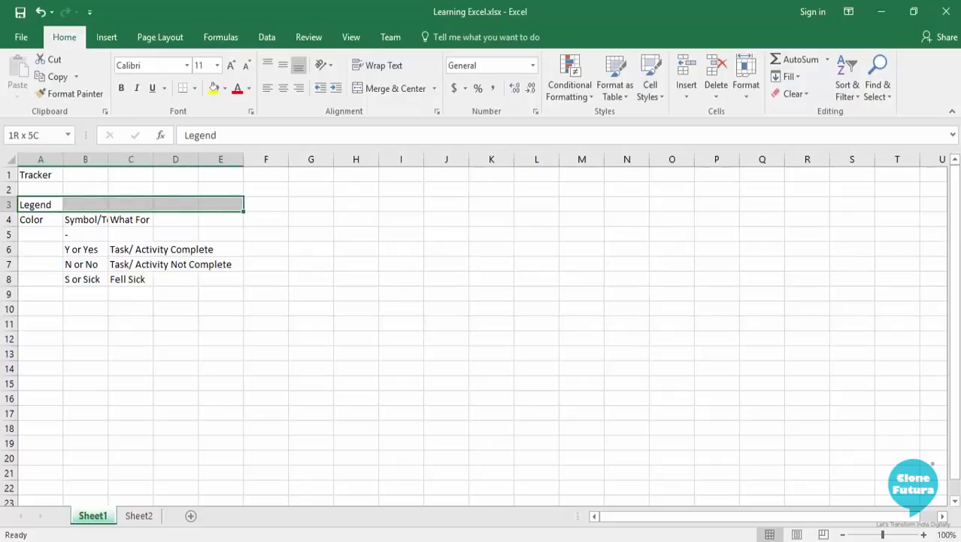
key(shift+Down)
key(shift+Down)
key(shift+Down)
key(shift+Down)
key(shift+Down)
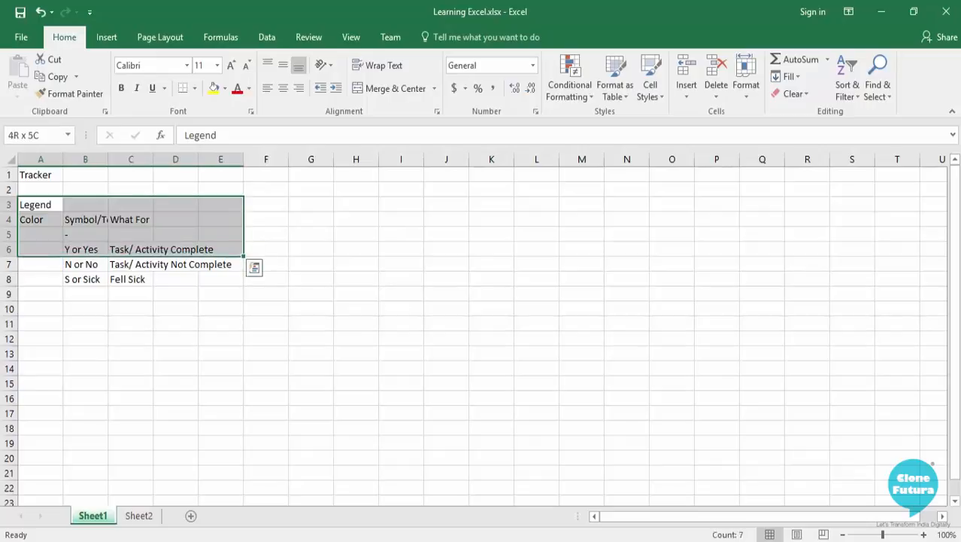
key(shift+Up)
key(shift+Down)
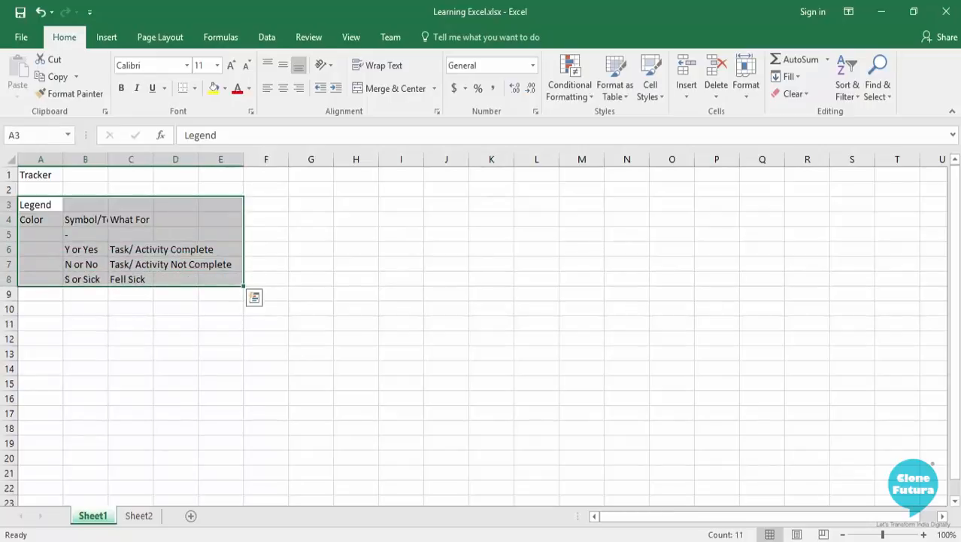
- Make only the filled legend cells bold as one multiple selection: A3, A4:C4, B5:B8 and C6:C8
click(42, 204)
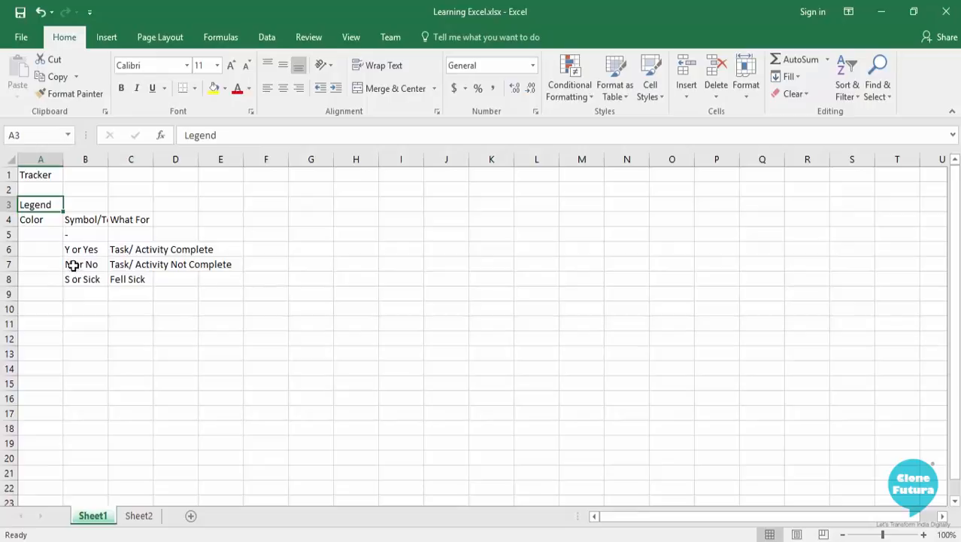
ctrl+click(37, 220)
ctrl+click(72, 219)
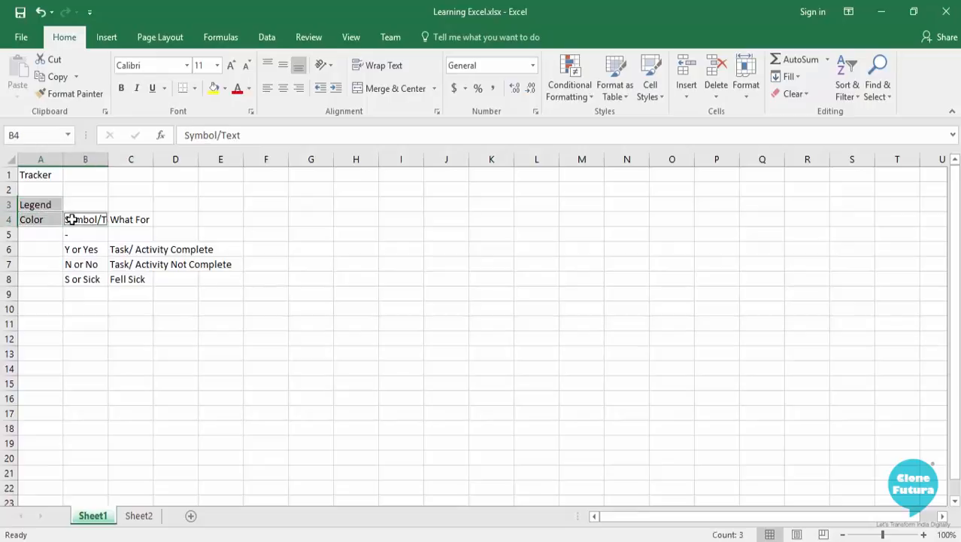
ctrl+click(120, 221)
ctrl+click(88, 250)
ctrl+click(81, 237)
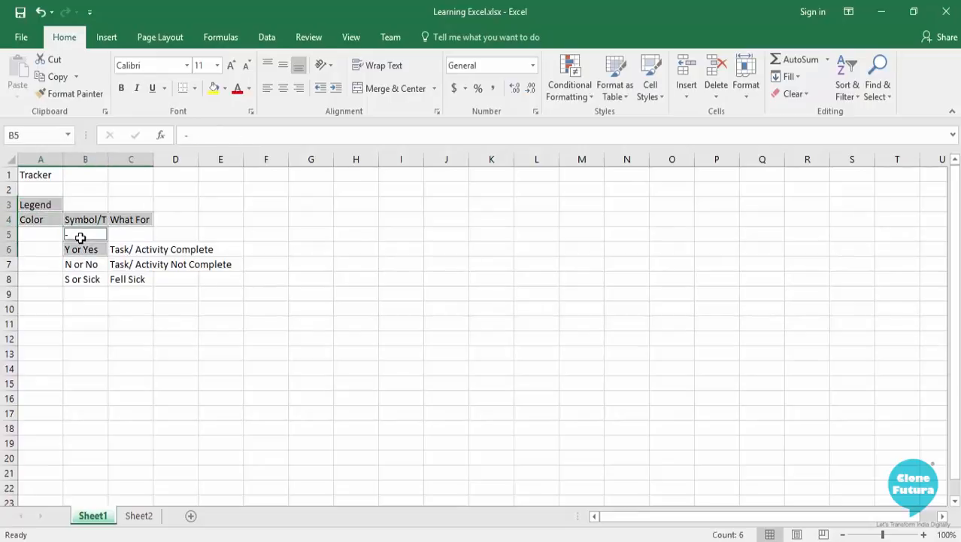
ctrl+click(132, 250)
ctrl+click(121, 266)
ctrl+click(123, 278)
ctrl+click(72, 278)
ctrl+click(79, 264)
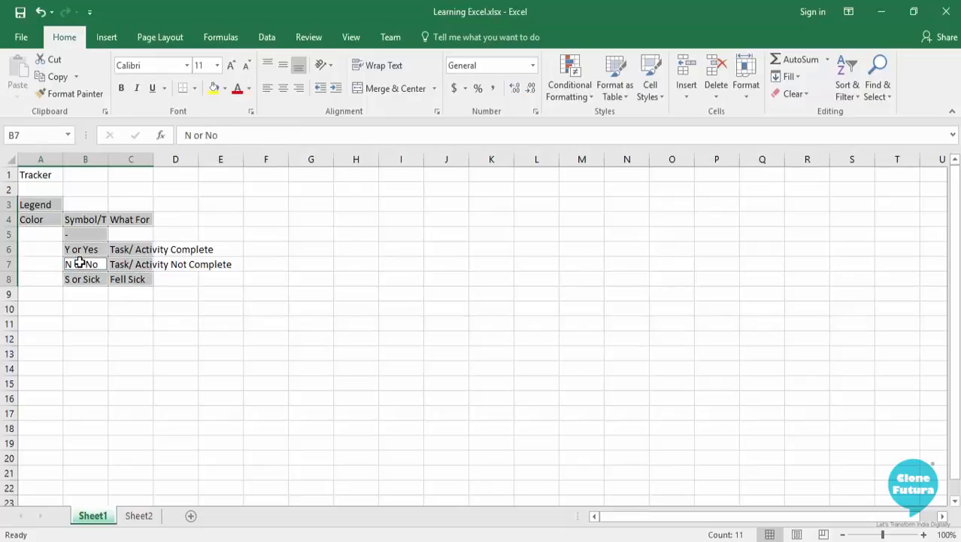
click(124, 87)
click(192, 299)
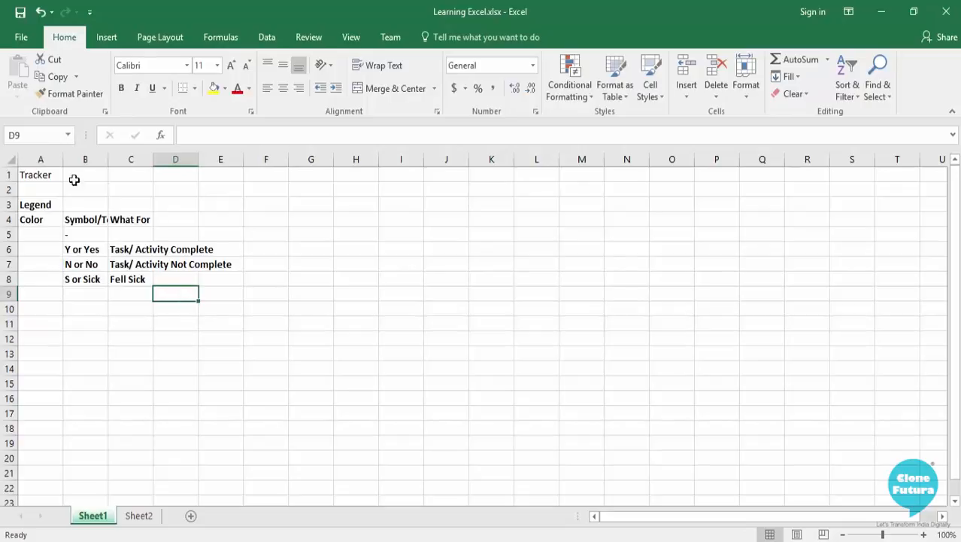
- Select the legend range A3:C8 using Extend Selection mode, then turn the mode off
click(43, 204)
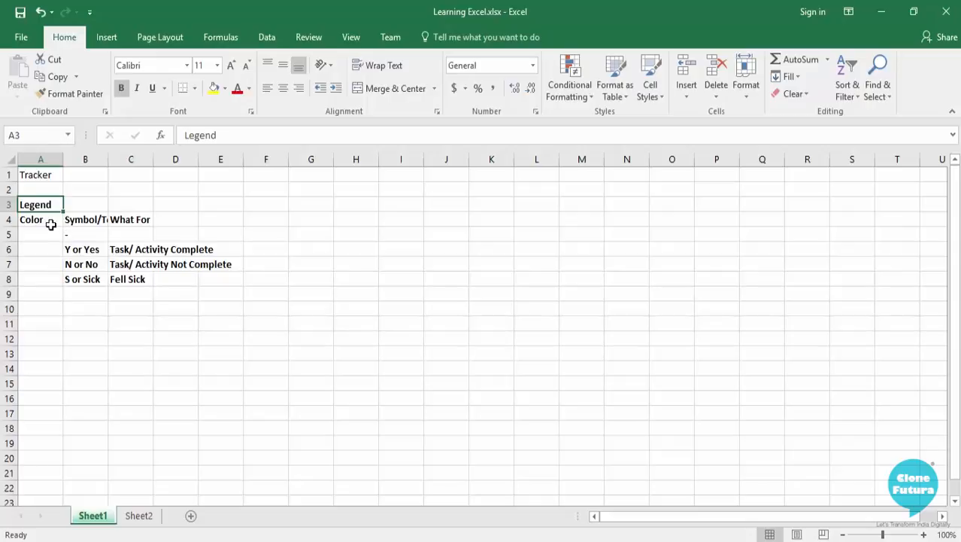
key(F8)
key(super+p)
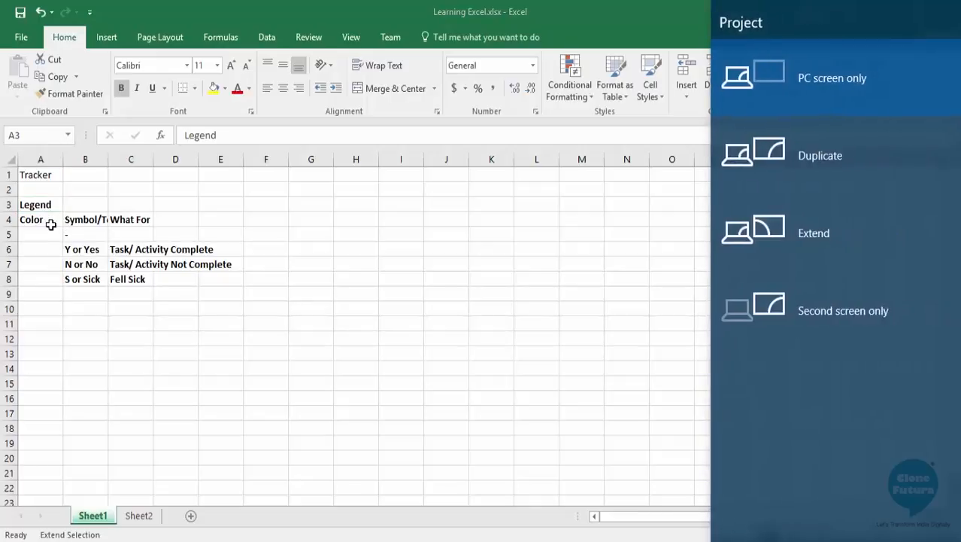
key(Escape)
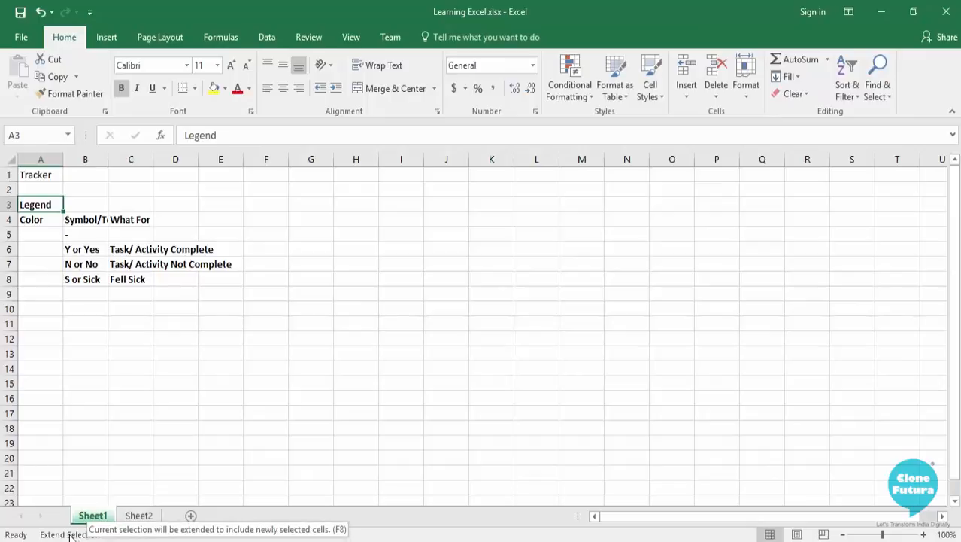
click(140, 281)
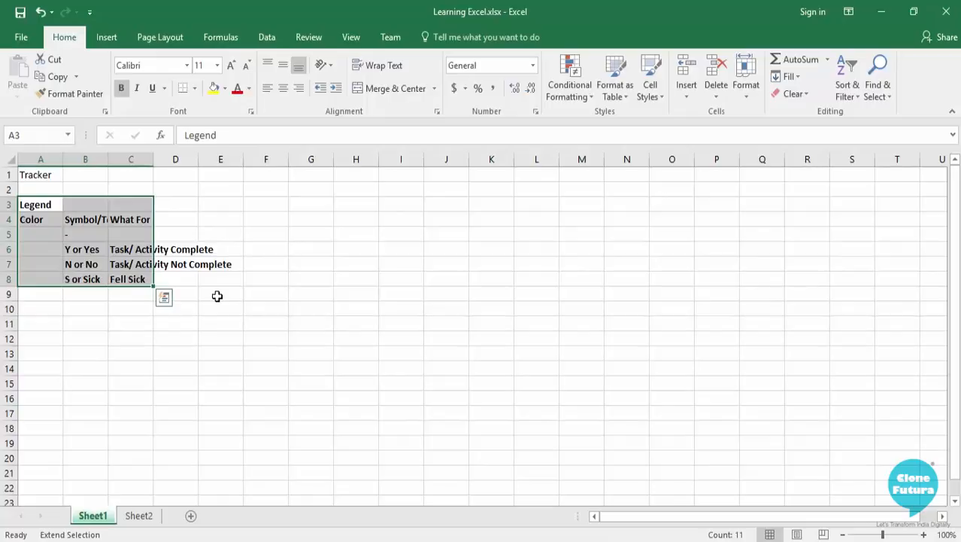
key(F8)
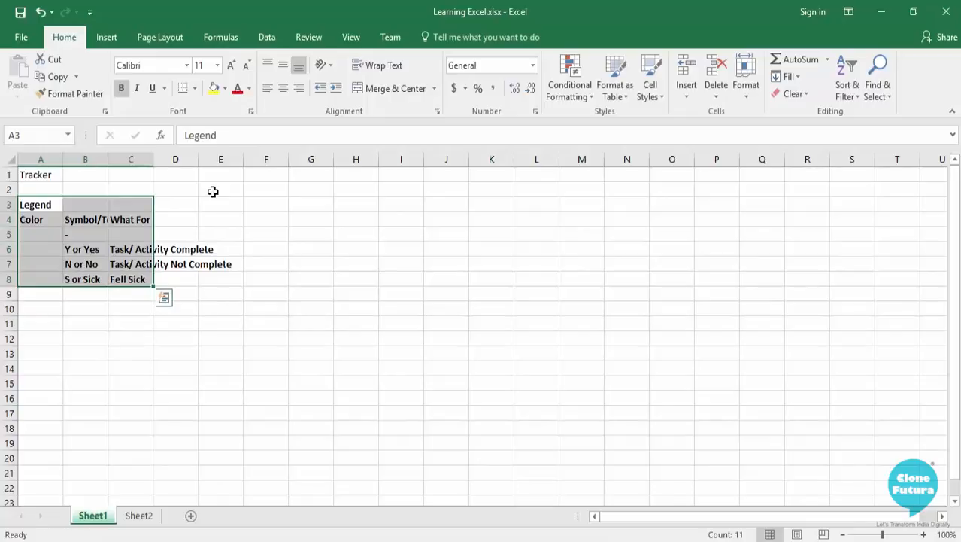